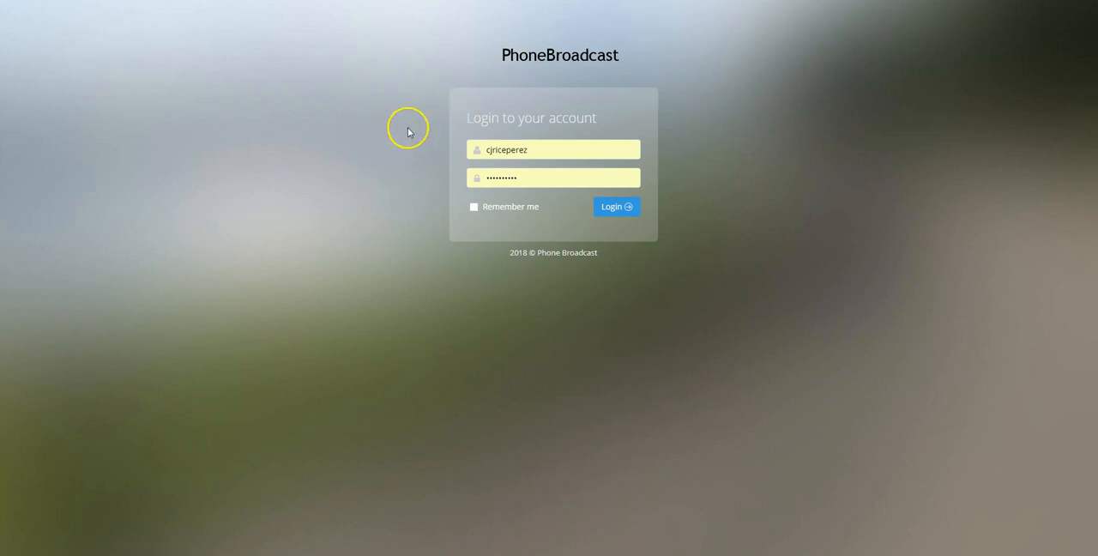
Log in to PhoneBroadcast with the prefilled credentials and open the account settings.
left_click(622, 207)
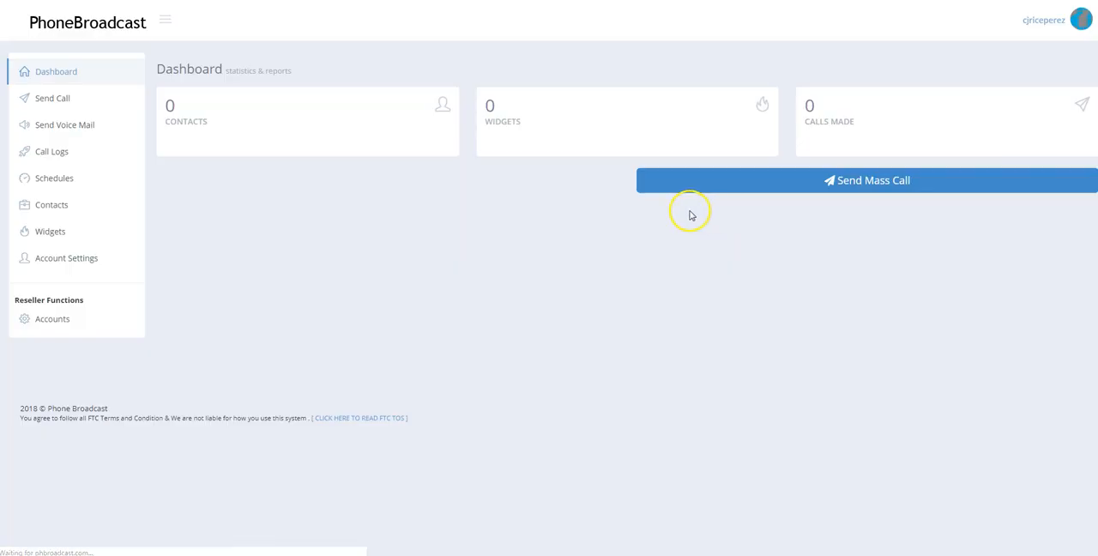
left_click(71, 259)
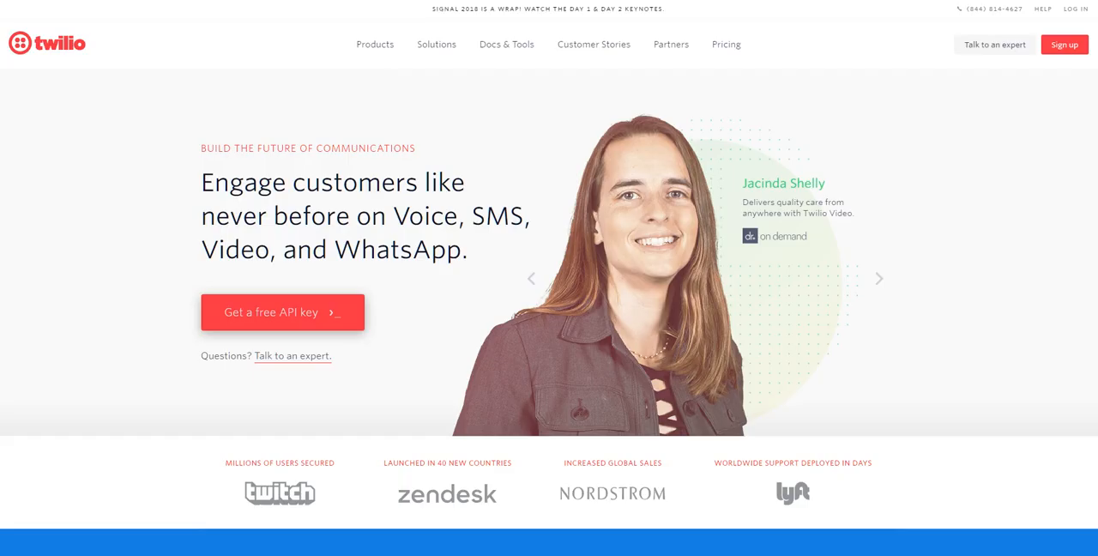
Open the free account sign-up form on the Twilio website and view its language choices.
left_click(1035, 130)
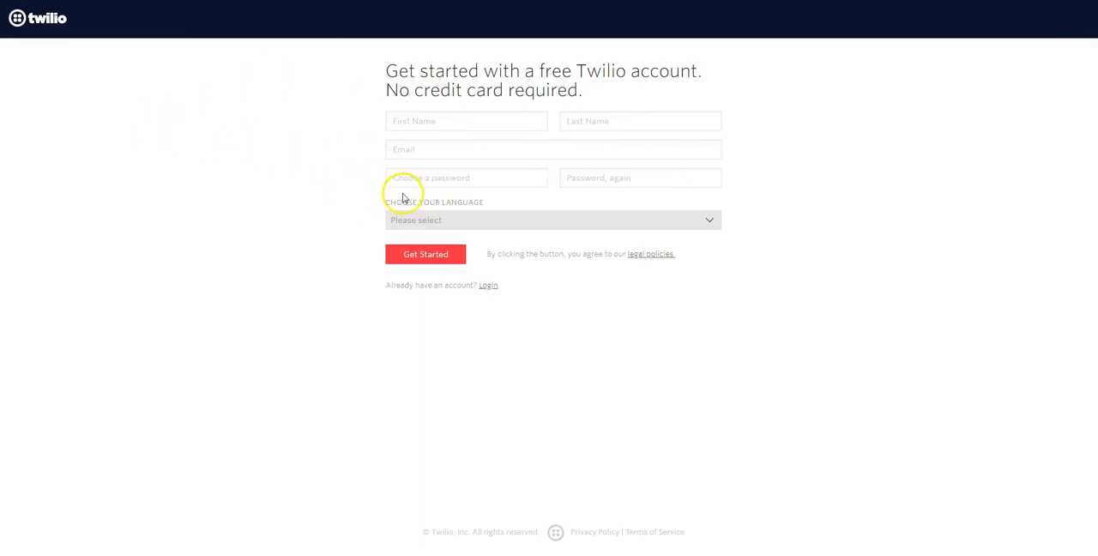
left_click(422, 220)
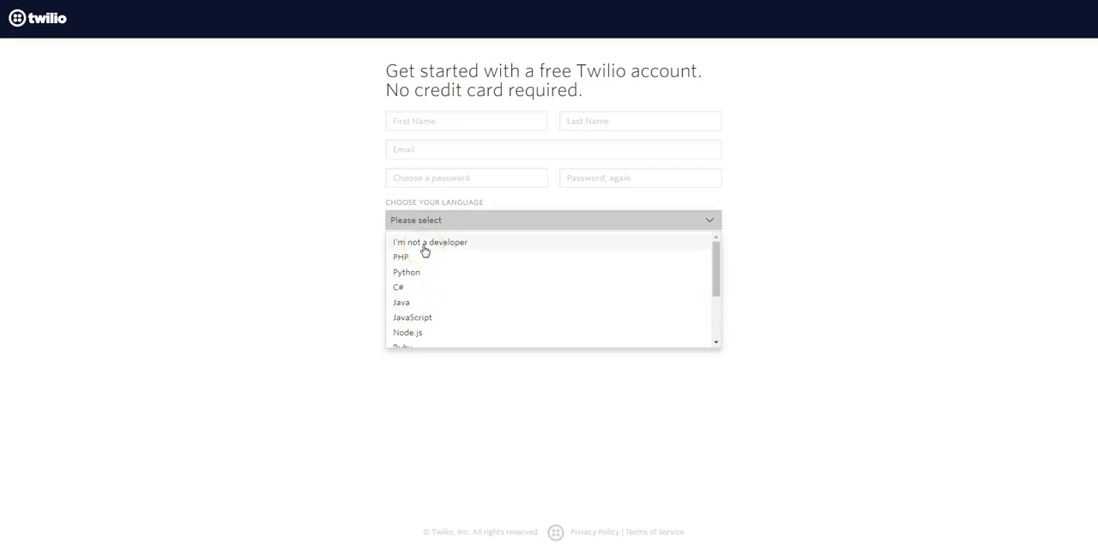
left_click(310, 291)
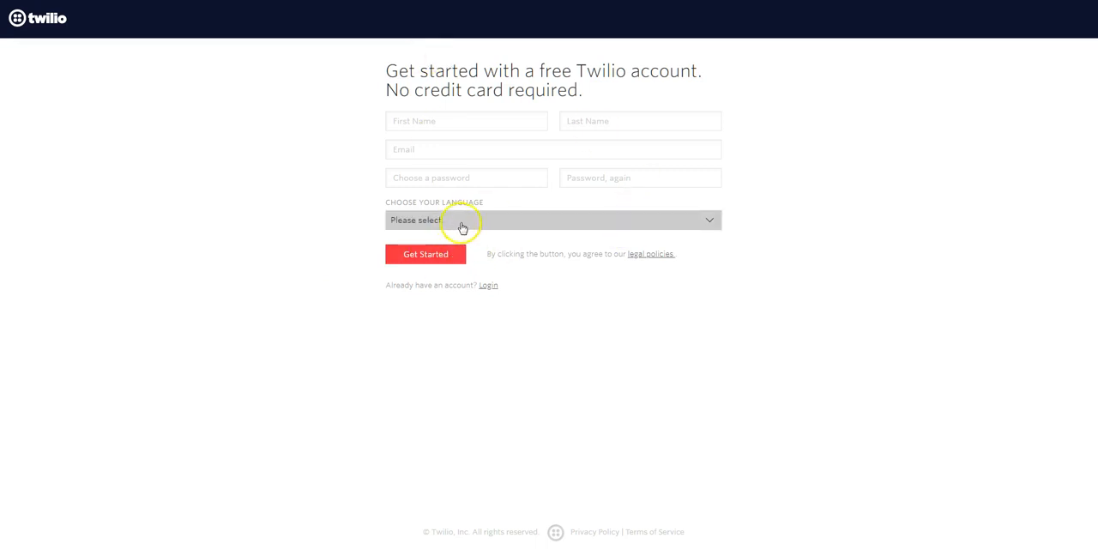
Log in to the existing Twilio account with the account e-mail and password, completing the robot check.
left_click(487, 288)
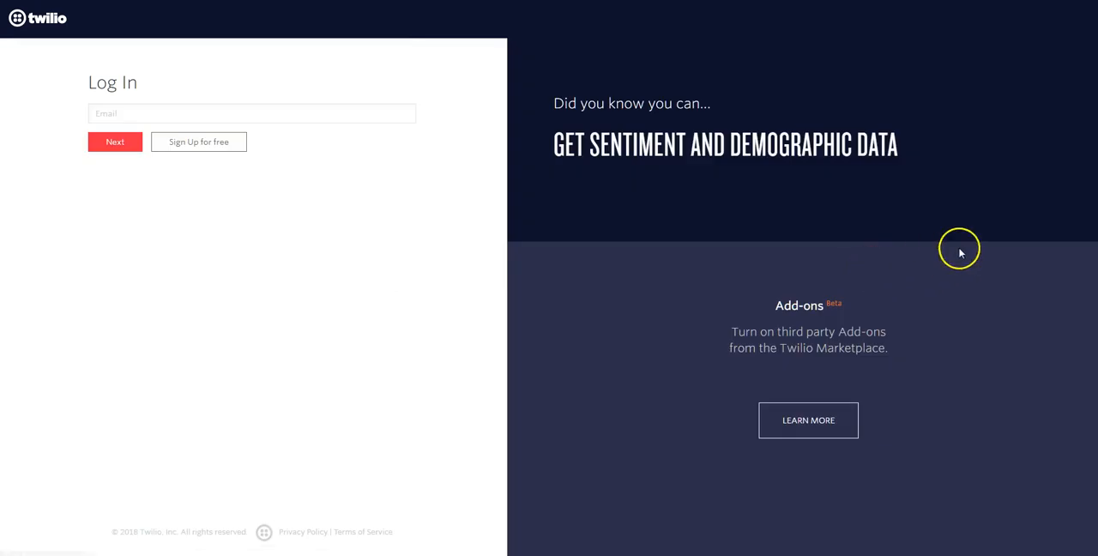
left_click(112, 108)
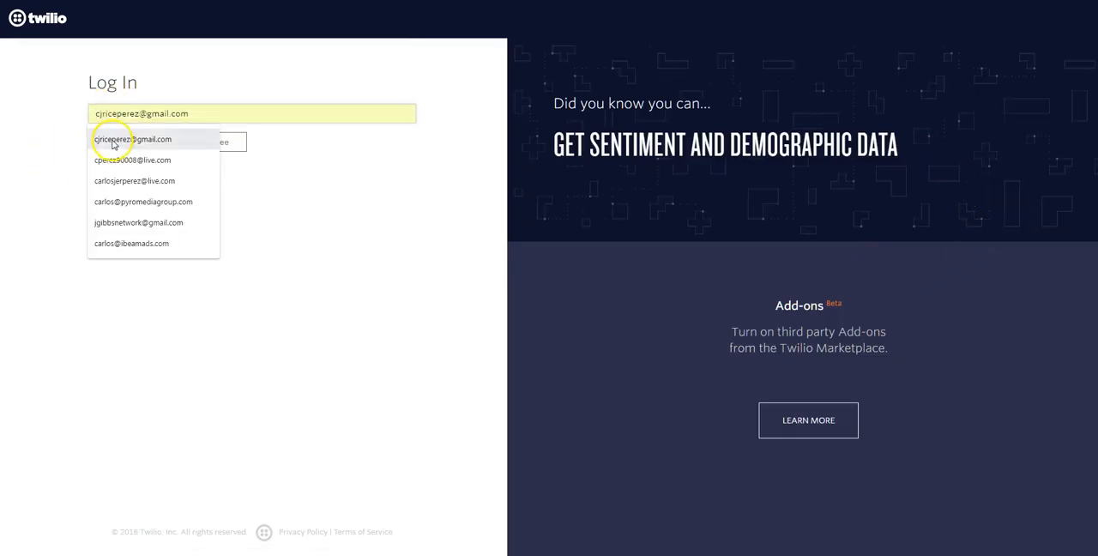
left_click(113, 142)
left_click(109, 144)
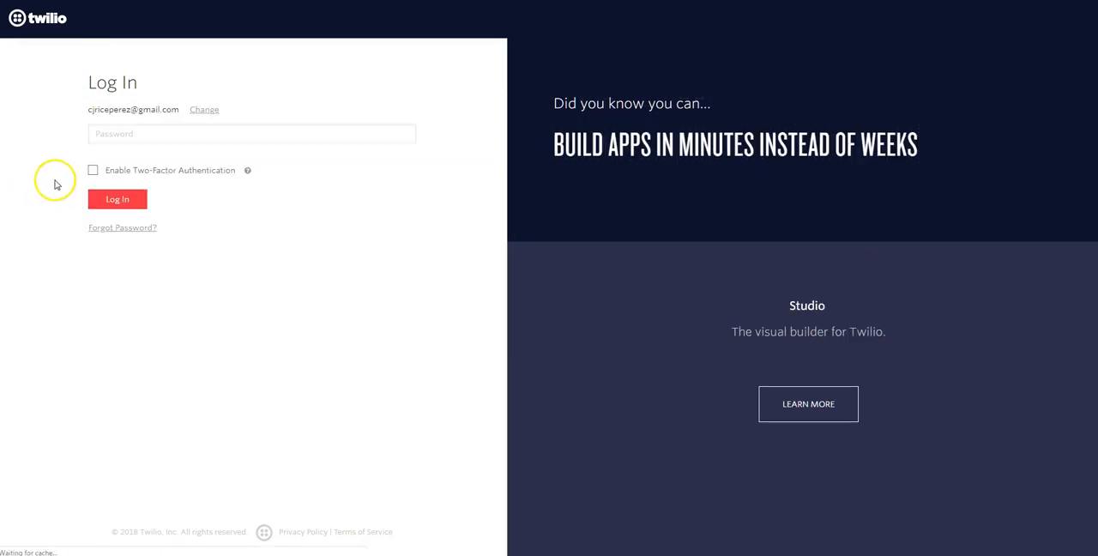
left_click(100, 133)
left_click(136, 161)
left_click(103, 182)
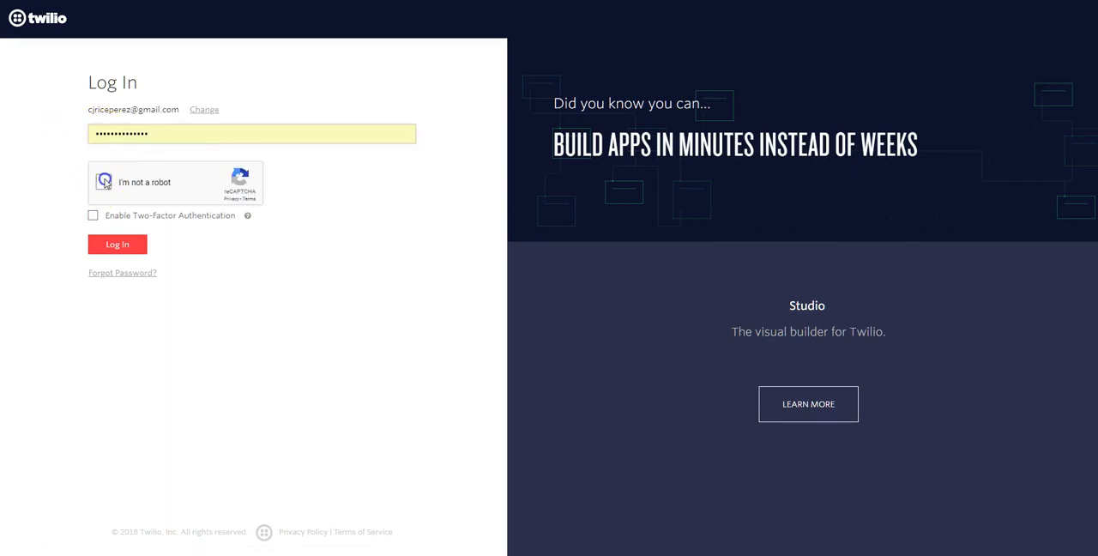
left_click(132, 249)
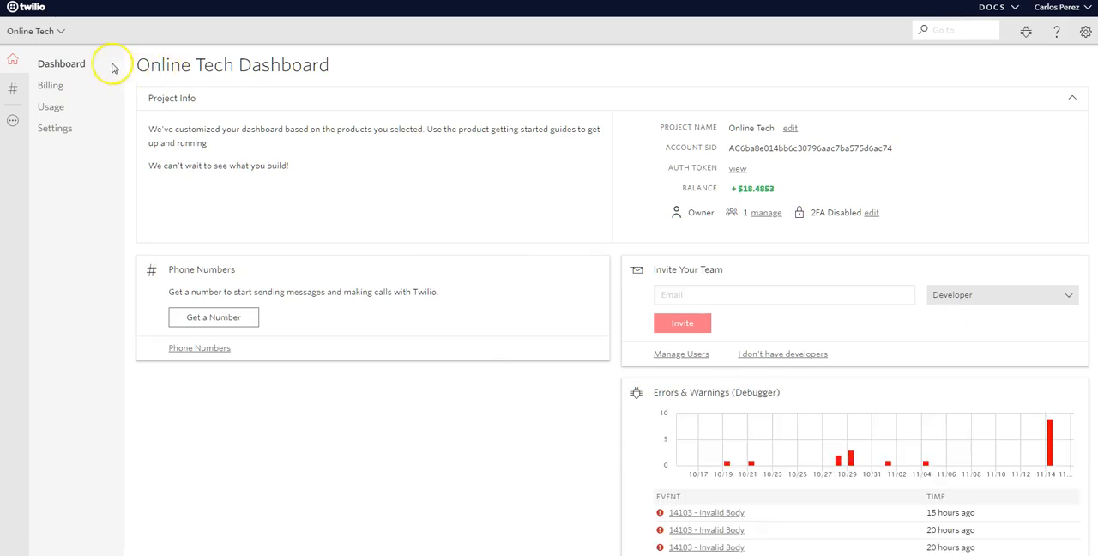
View the account's project list and all projects from the Online Tech dashboard.
left_click(61, 33)
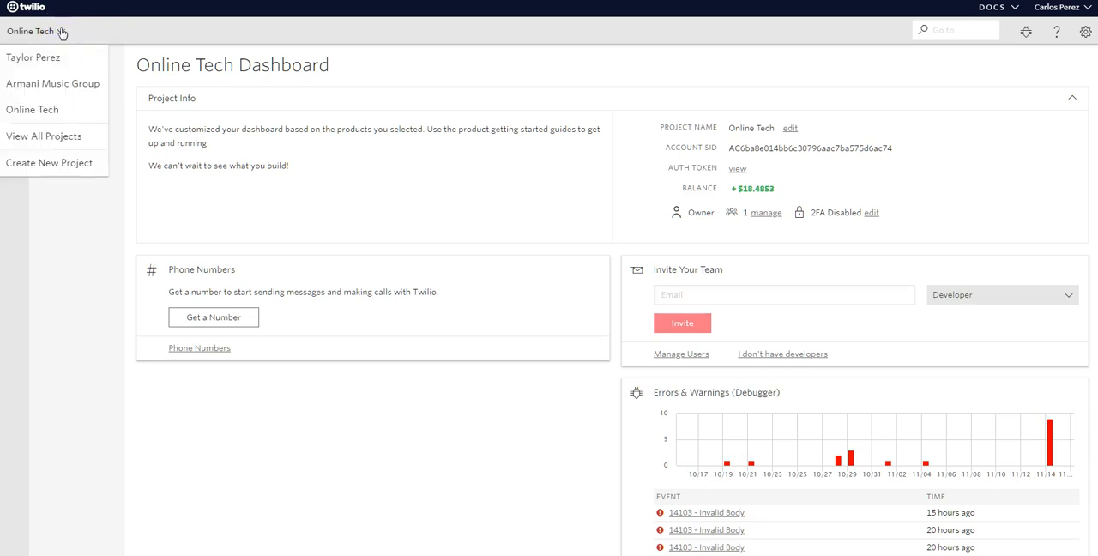
left_click(64, 137)
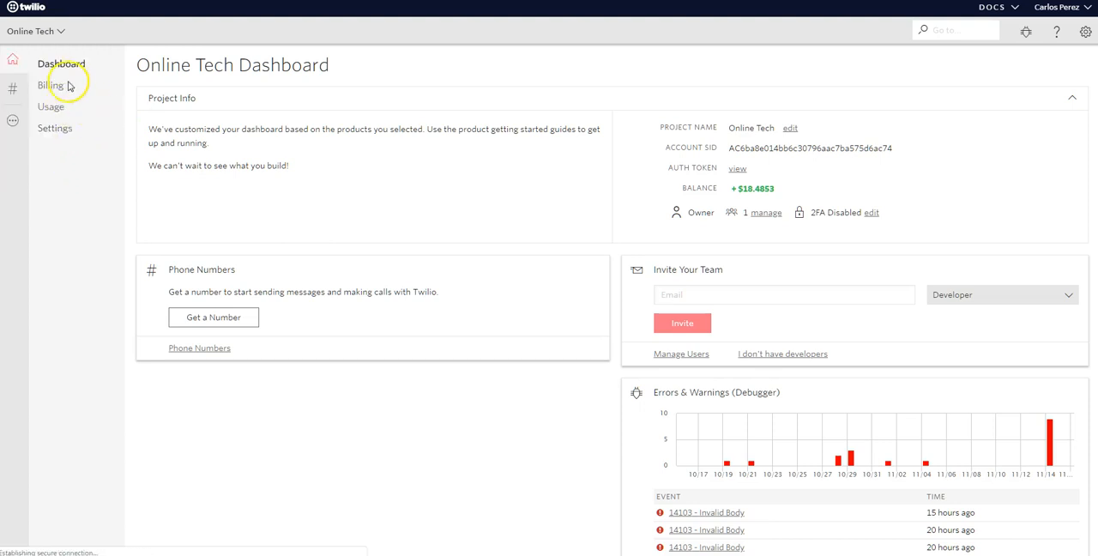
left_click(487, 187)
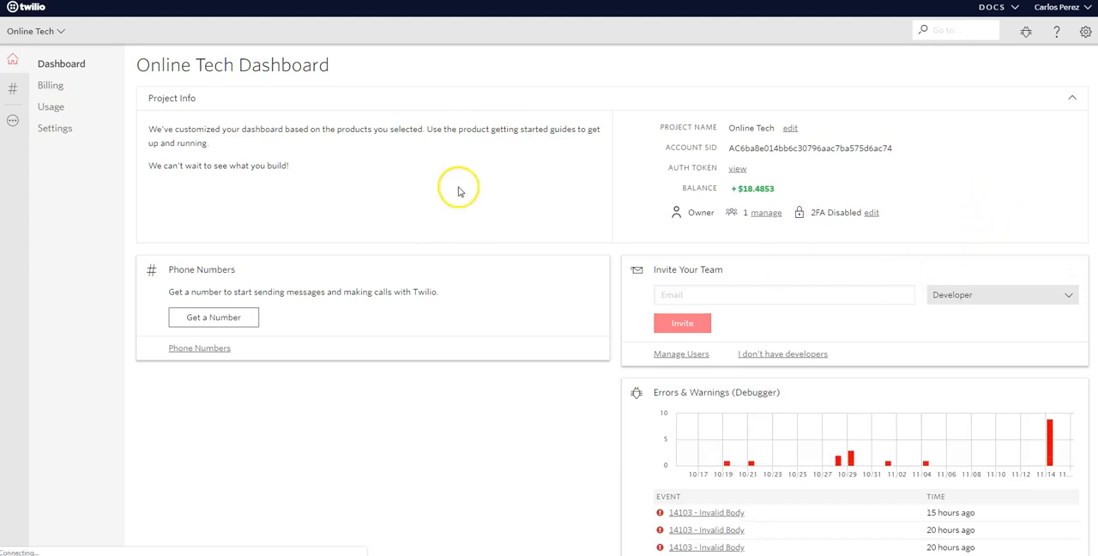
left_click(62, 32)
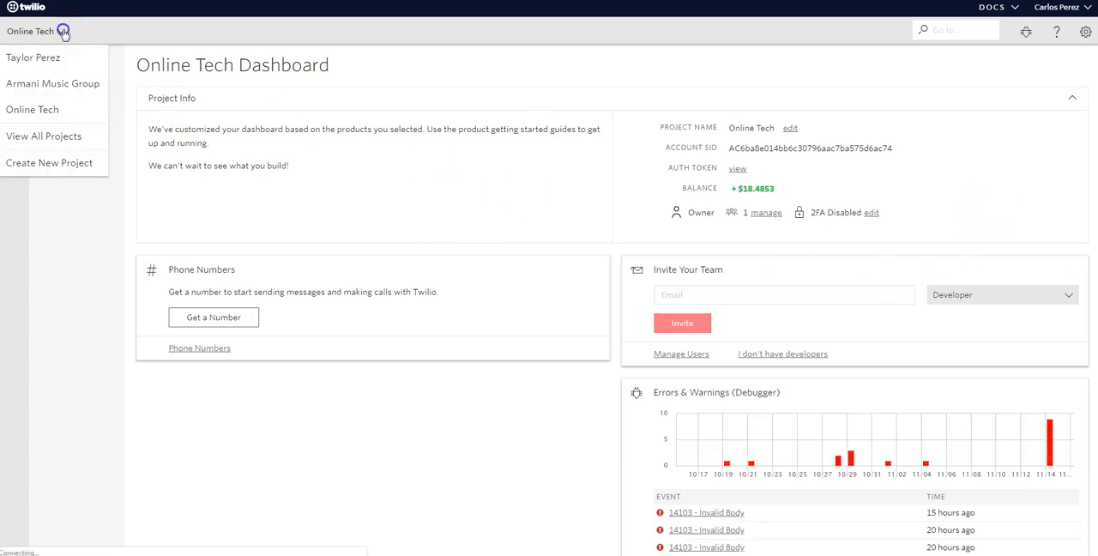
left_click(58, 67)
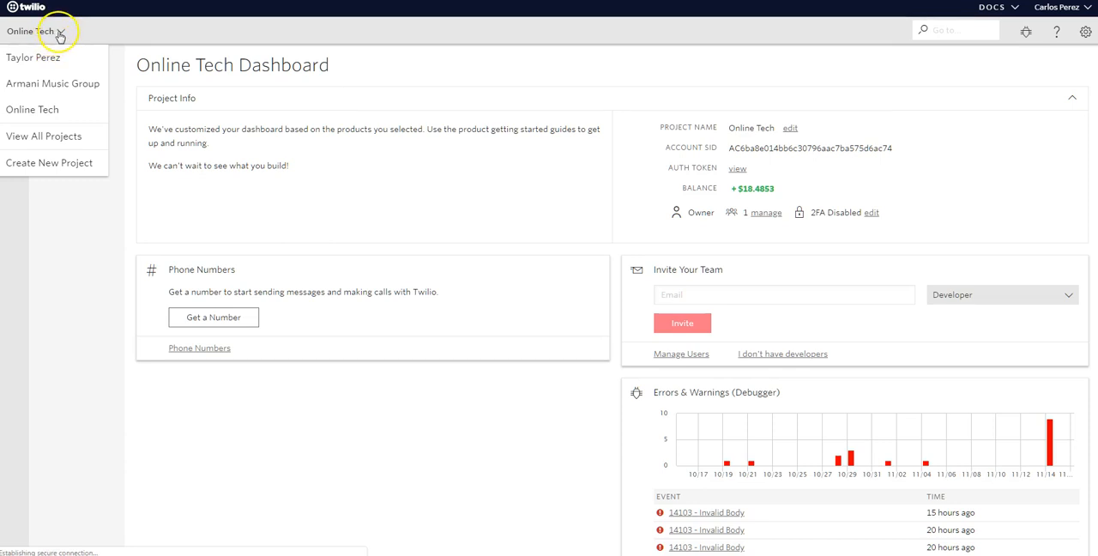
left_click(61, 31)
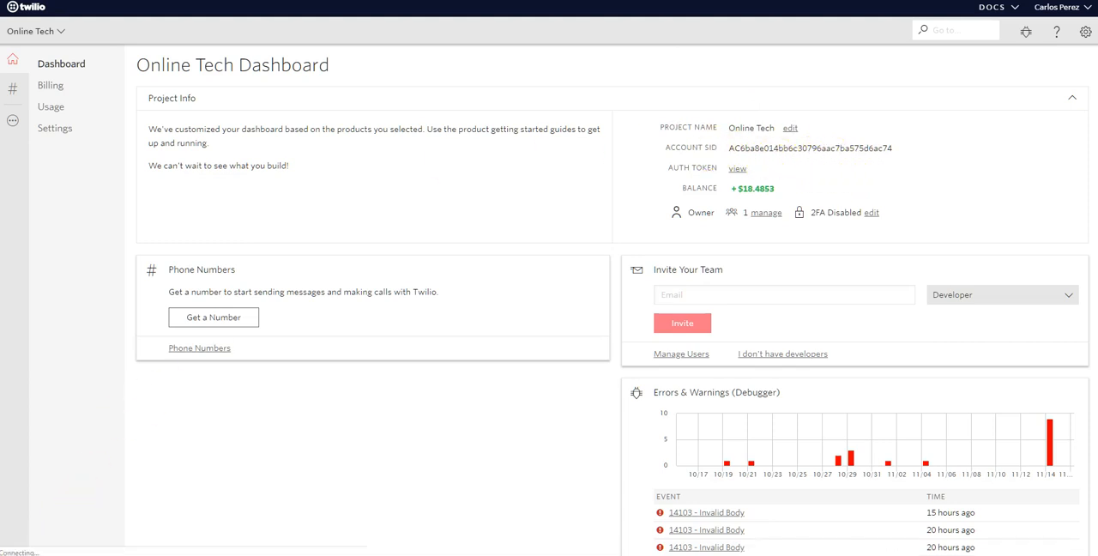
Open a blank Notepad document and copy the Online Tech project's Account SID from the Twilio dashboard.
left_click(17, 554)
left_click(40, 255)
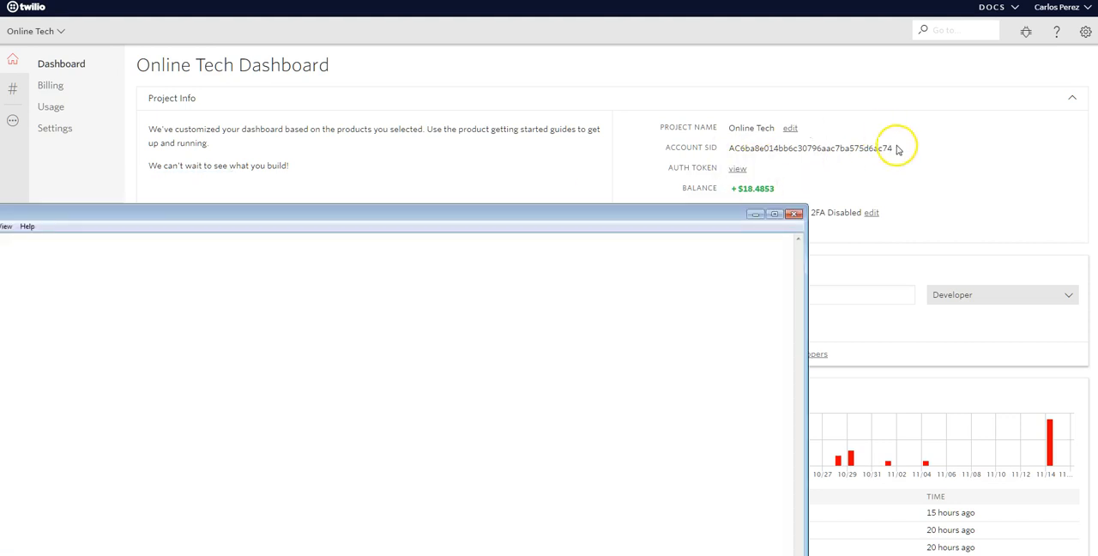
left_click_drag(897, 150, 725, 150)
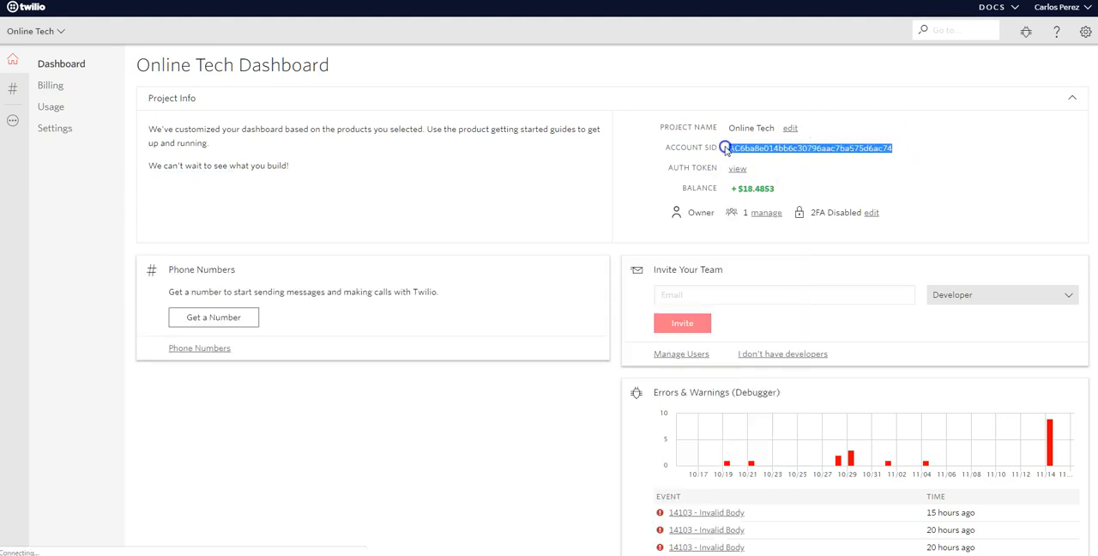
right_click(738, 144)
left_click(771, 158)
Paste the copied Account SID on the first line in Notepad and shrink the window beside the project info.
left_click(238, 554)
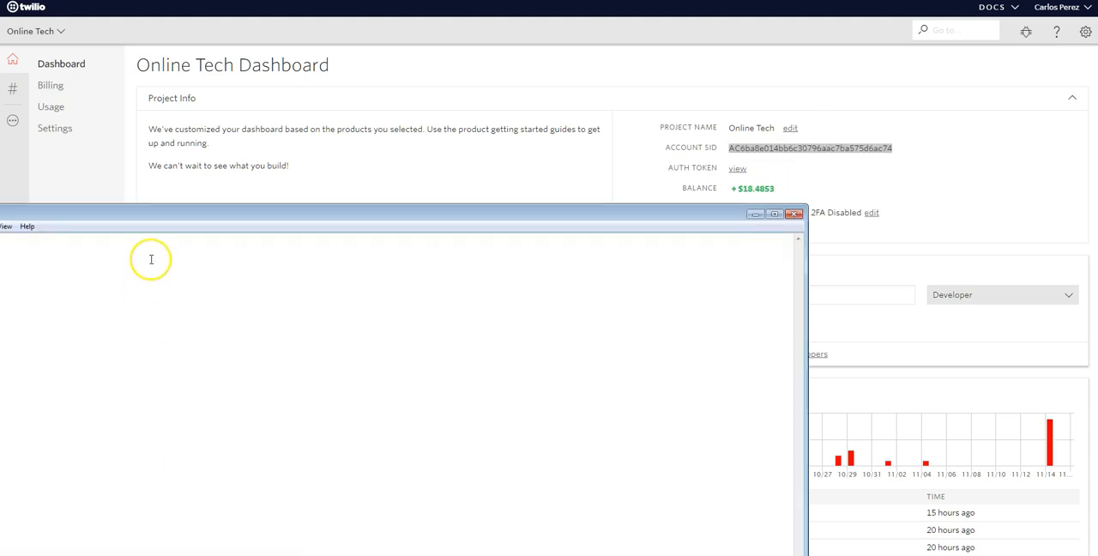
left_click_drag(169, 220, 473, 221)
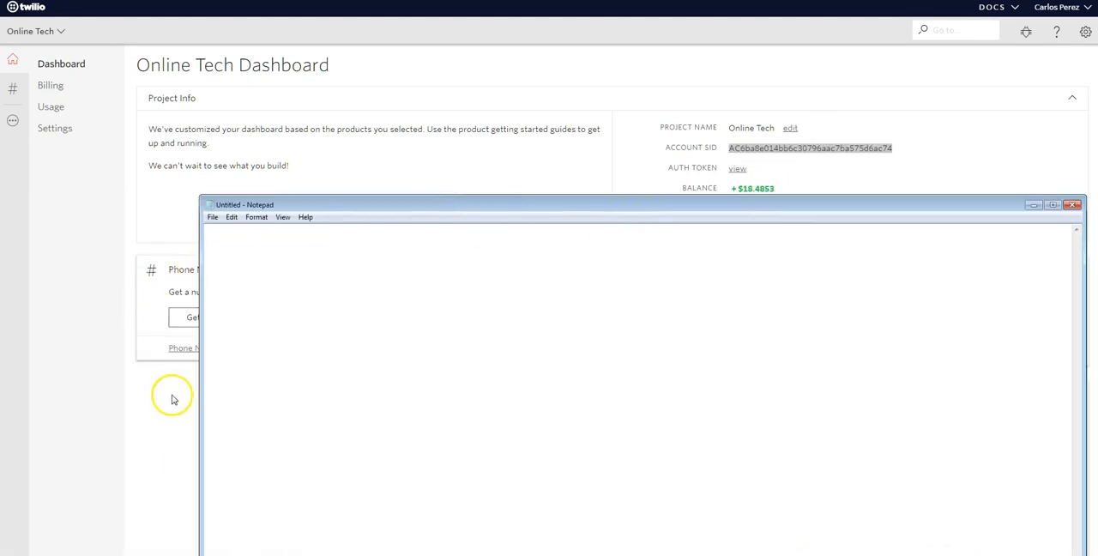
left_click_drag(203, 397, 566, 377)
left_click_drag(811, 211, 412, 174)
left_click(272, 214)
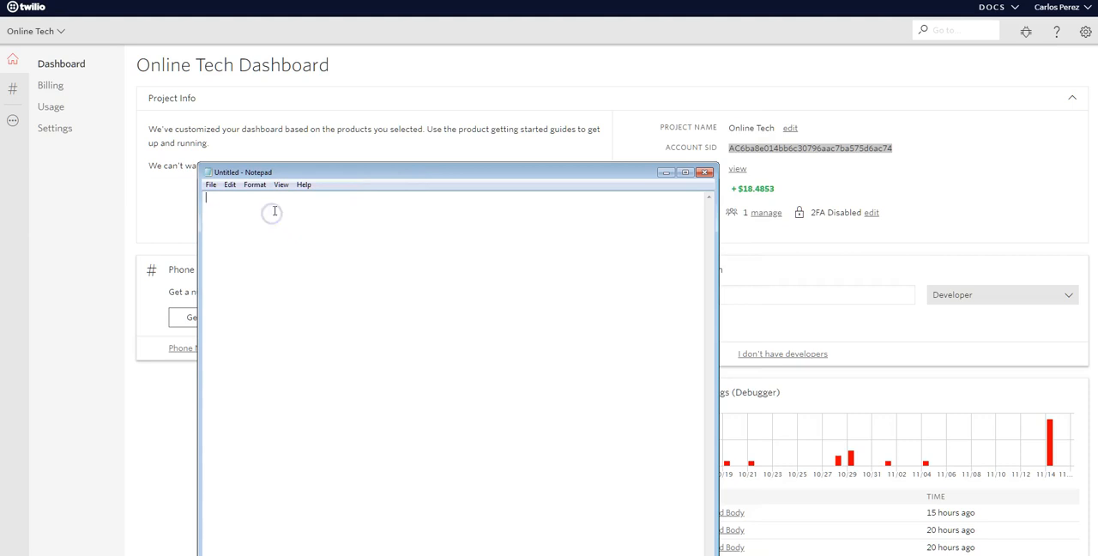
key("ctrl+v")
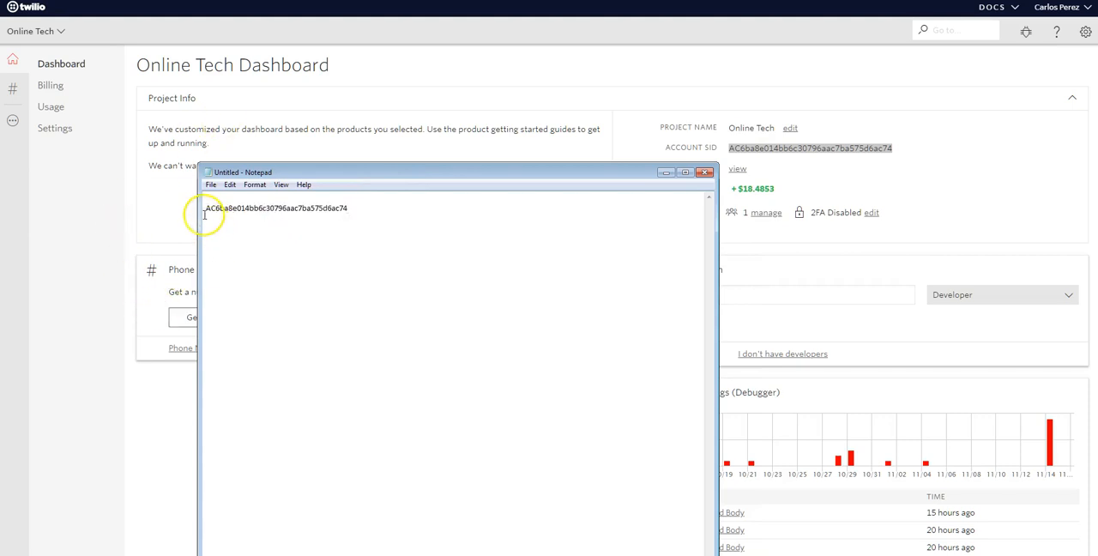
key("BackSpace")
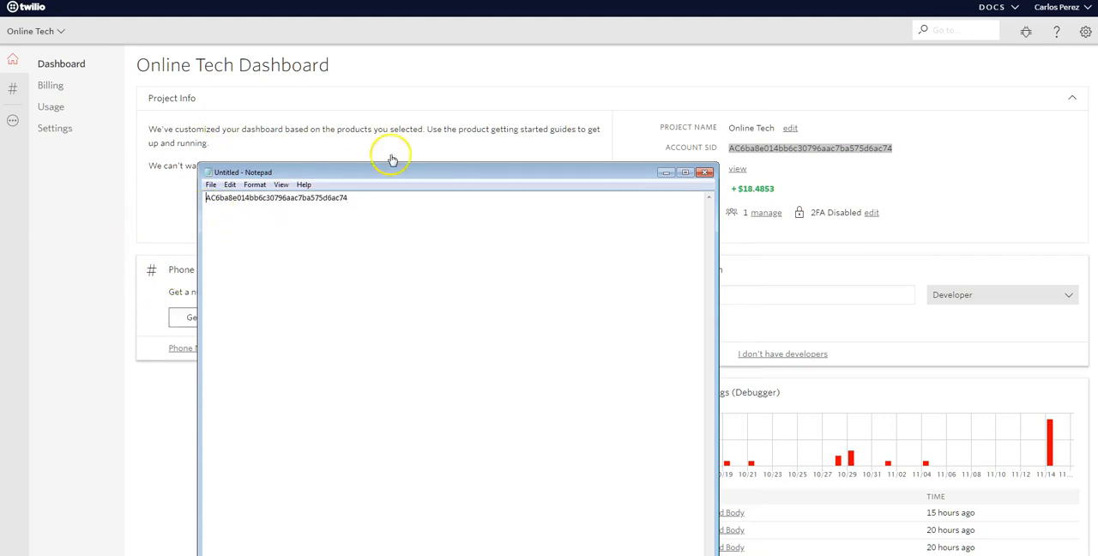
left_click_drag(445, 163, 403, 150)
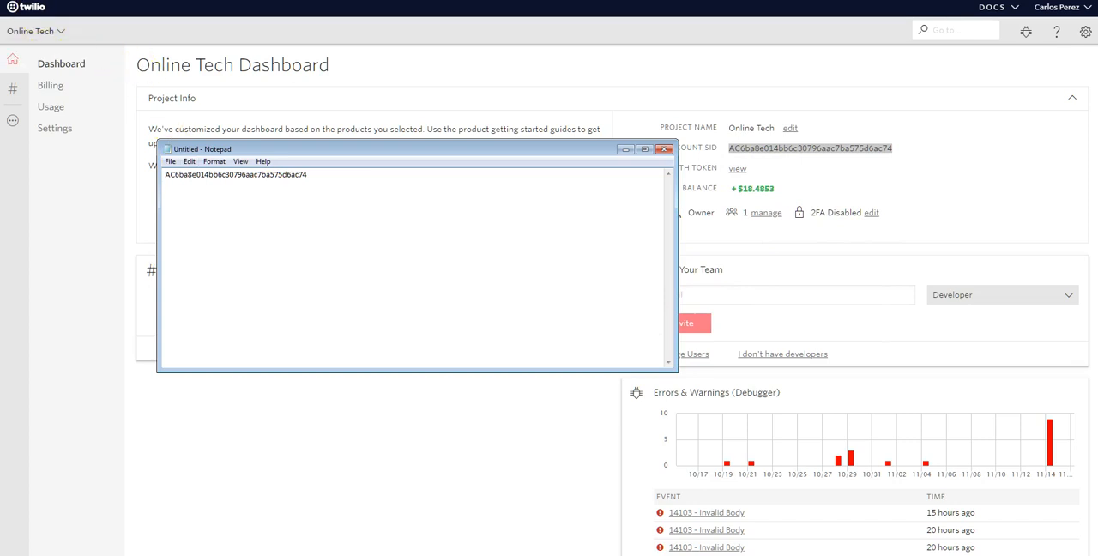
Return to the Twilio console, open the project's phone numbers and start buying a new number.
left_click(98, 233)
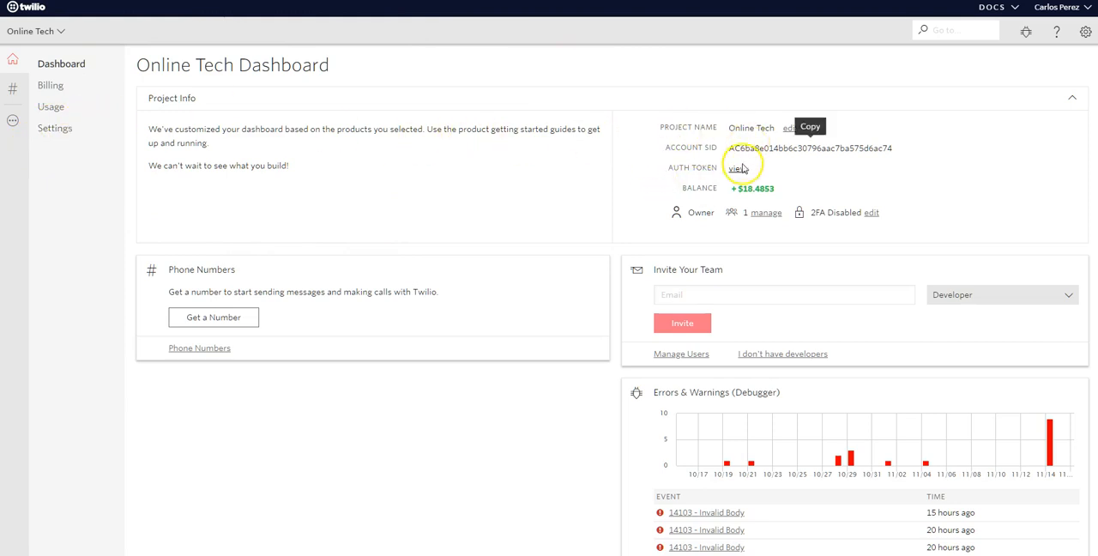
left_click(9, 121)
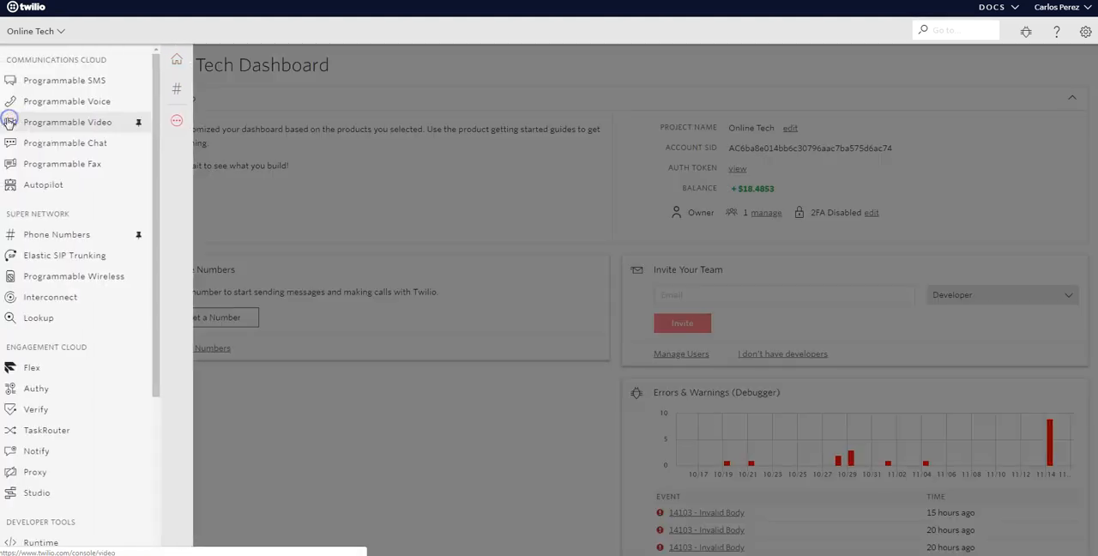
left_click(60, 233)
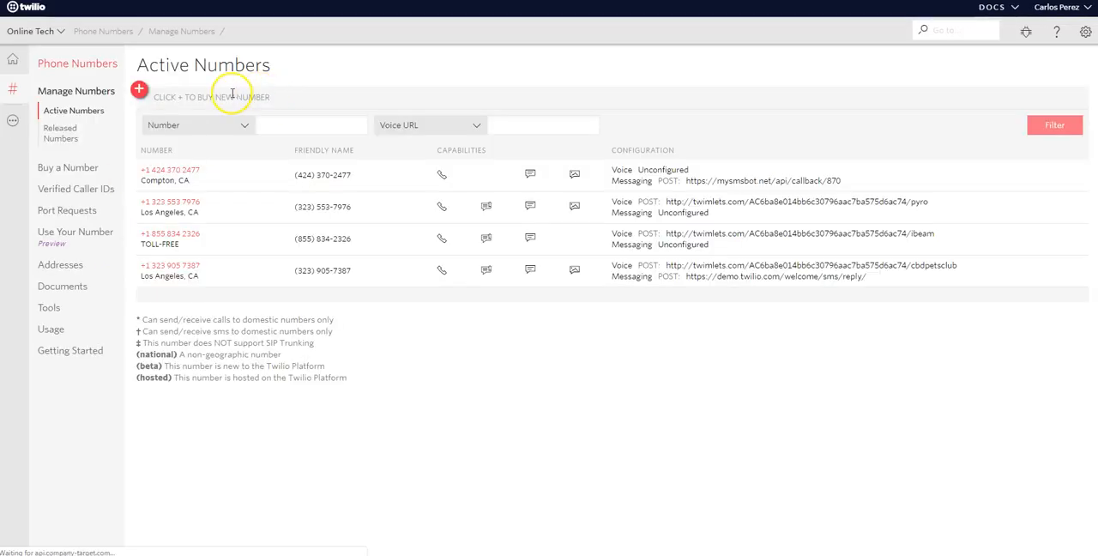
left_click(139, 89)
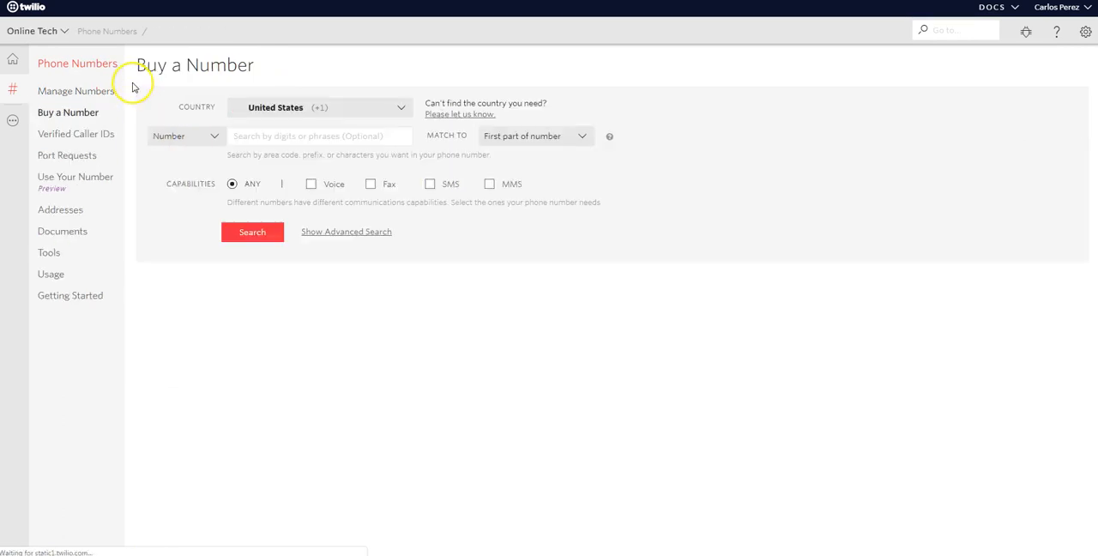
Search for United States numbers by the location "los angeles" with any capabilities and browse the available numbers.
left_click(211, 134)
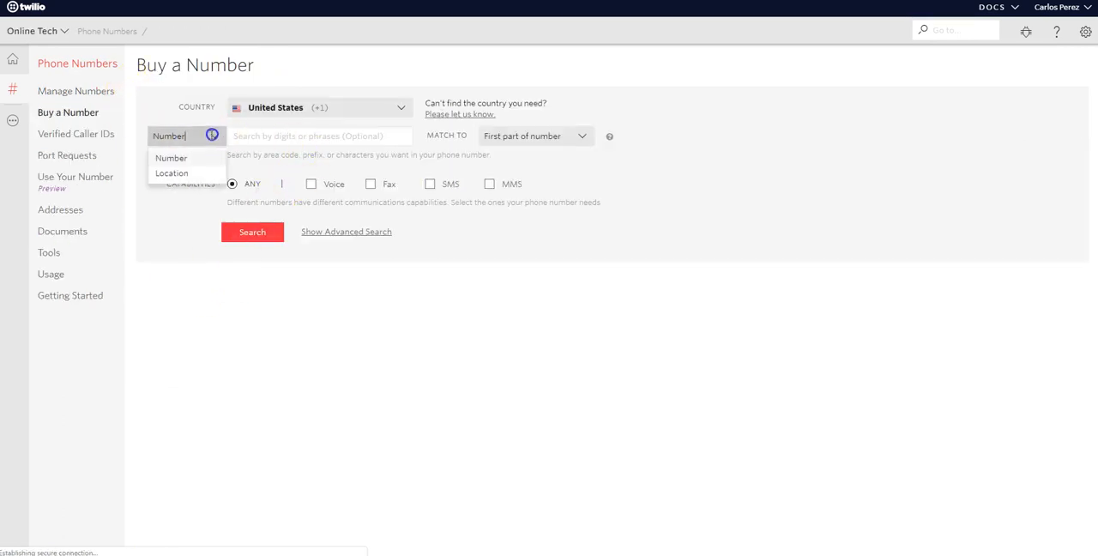
left_click(174, 173)
left_click(305, 135)
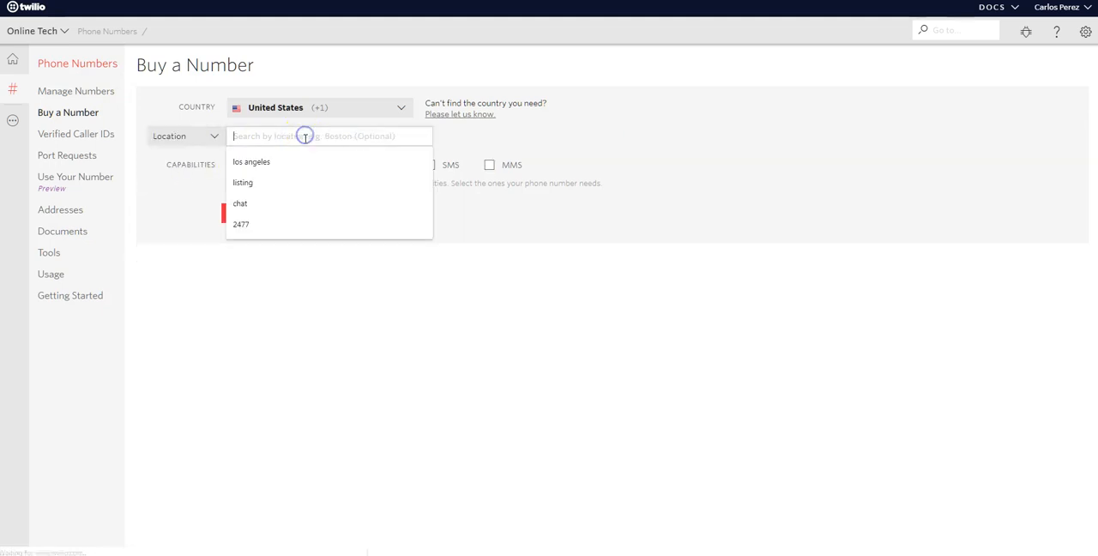
type("los an")
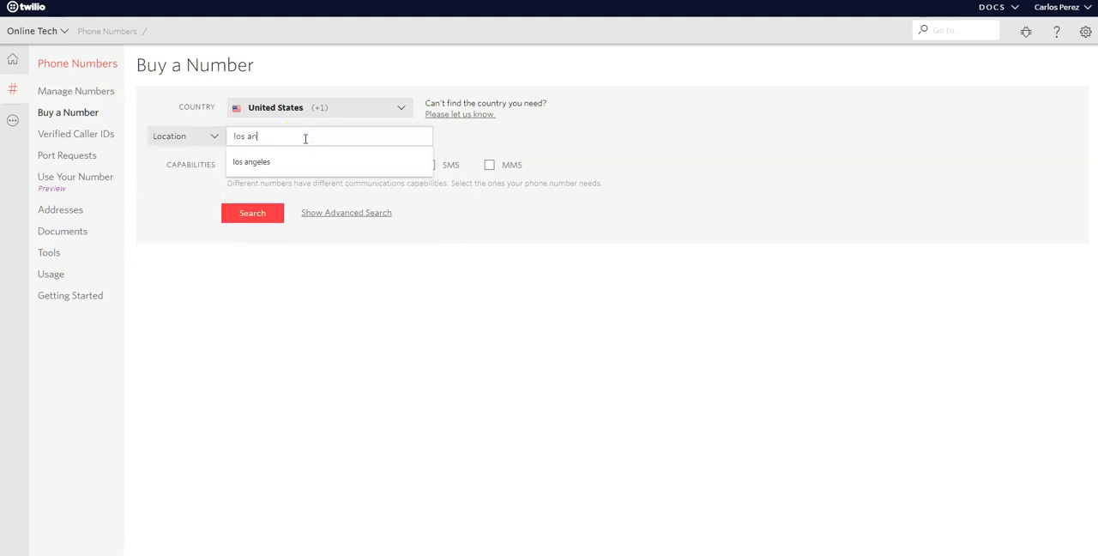
type("geles")
left_click(326, 163)
left_click(321, 295)
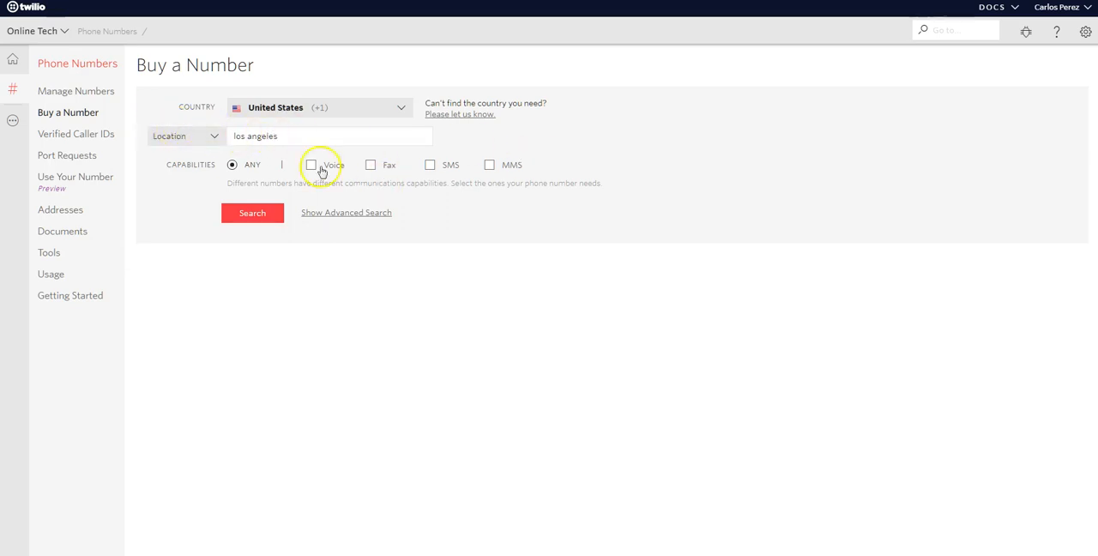
left_click(247, 213)
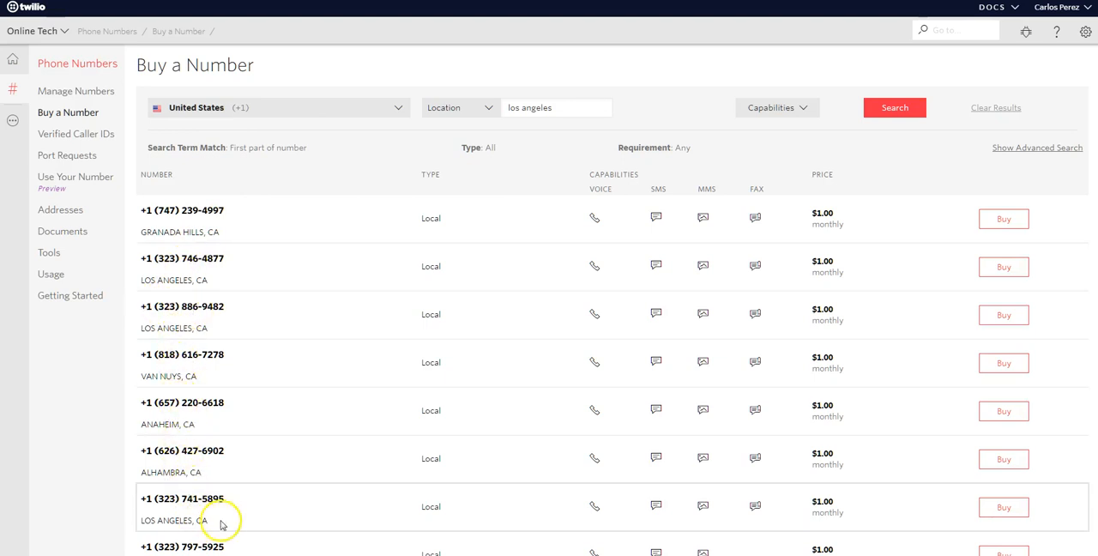
scroll(549, 300, "down", 3)
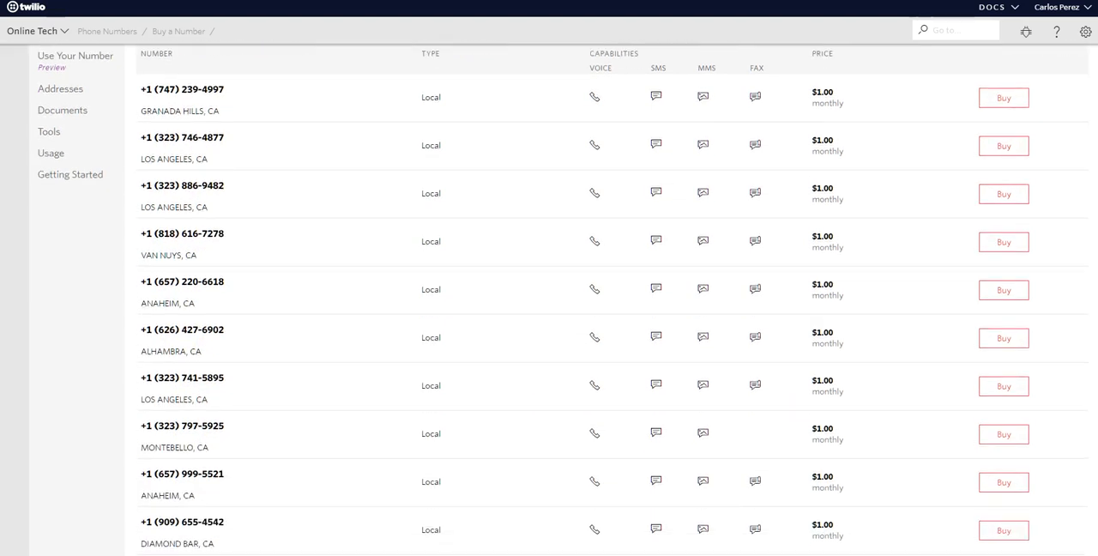
scroll(549, 301, "down", 2)
scroll(549, 300, "up", 1)
scroll(549, 301, "up", 2)
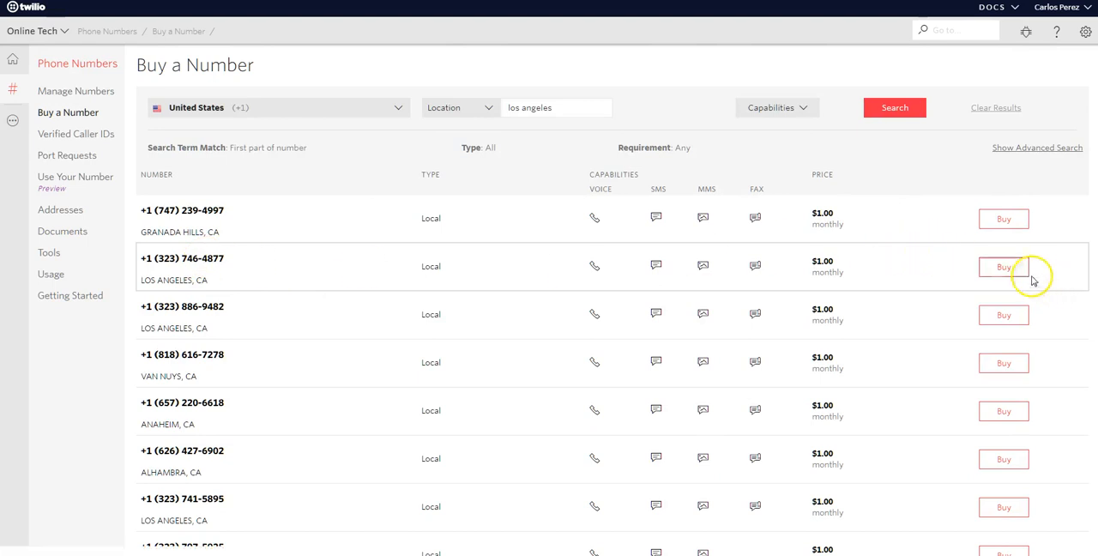
Buy the first listed number located in Los Angeles, CA and open its setup page.
left_click(1005, 267)
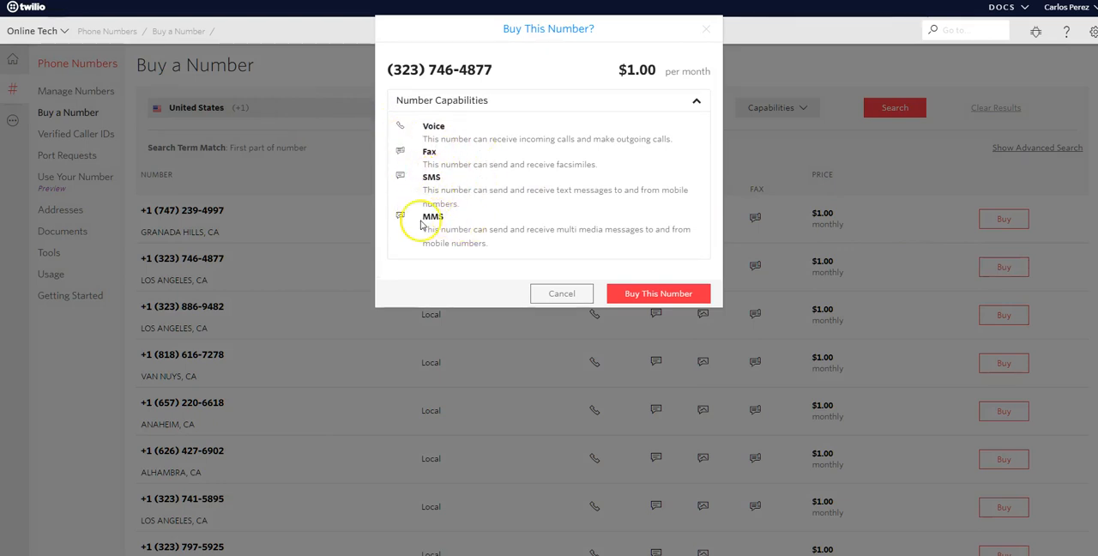
left_click(660, 293)
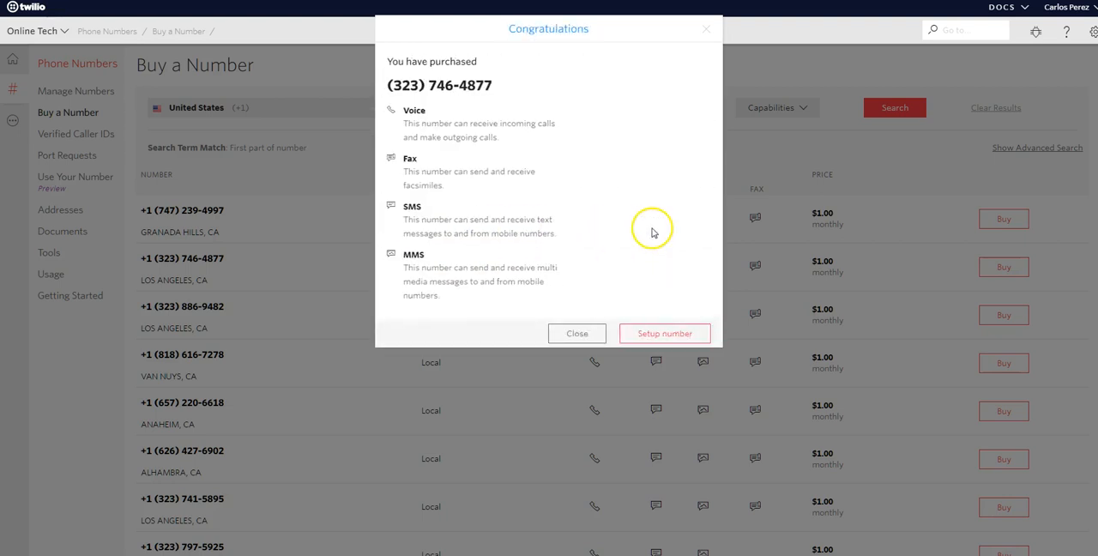
left_click(668, 334)
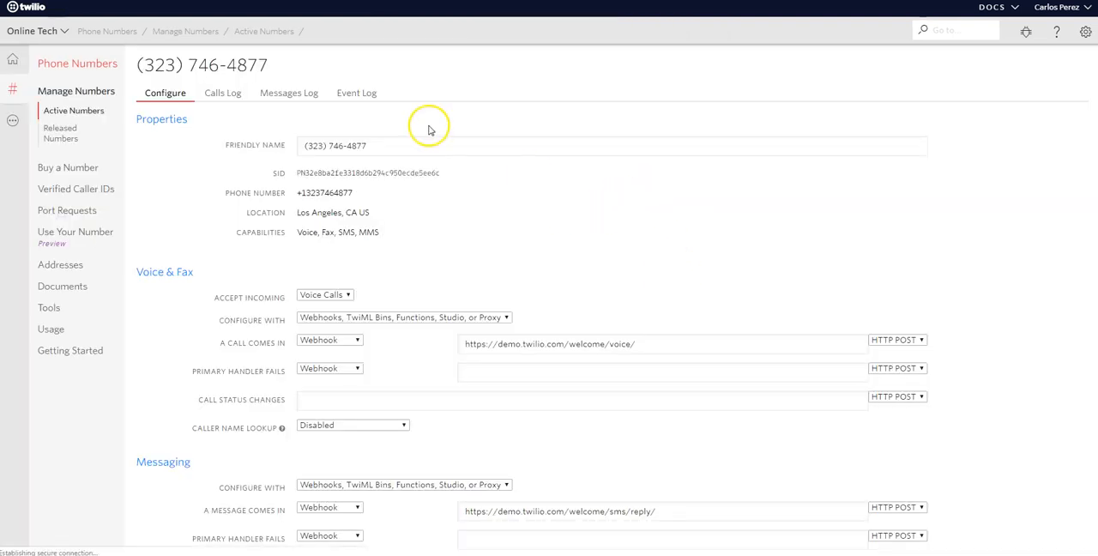
Copy the purchased phone number and paste it as the Twilio Phone Number in PhoneBroadcast's account settings.
left_click(347, 191)
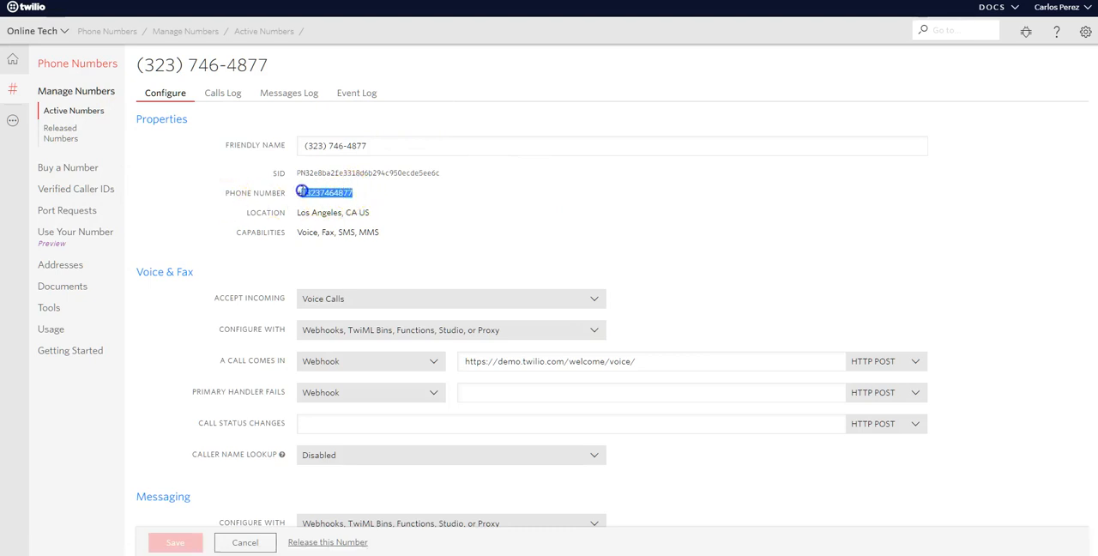
right_click(316, 193)
left_click(341, 202)
left_click(185, 1)
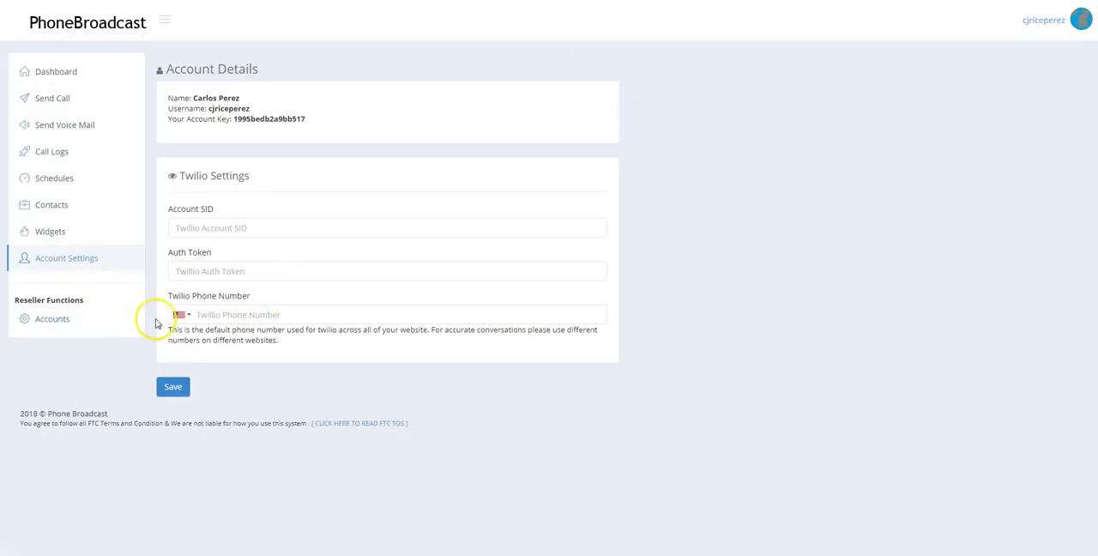
left_click(211, 315)
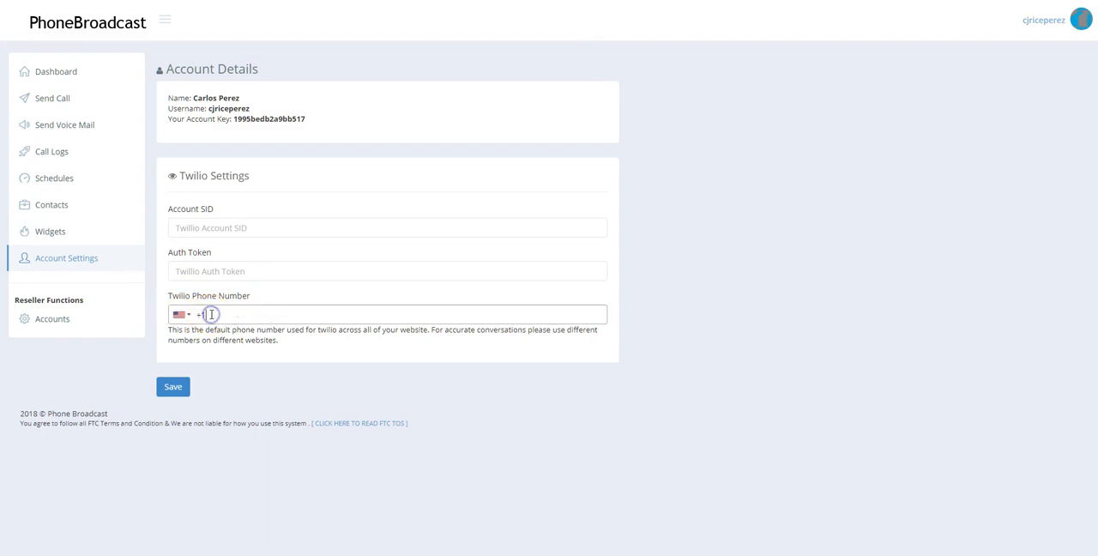
key("ctrl+v")
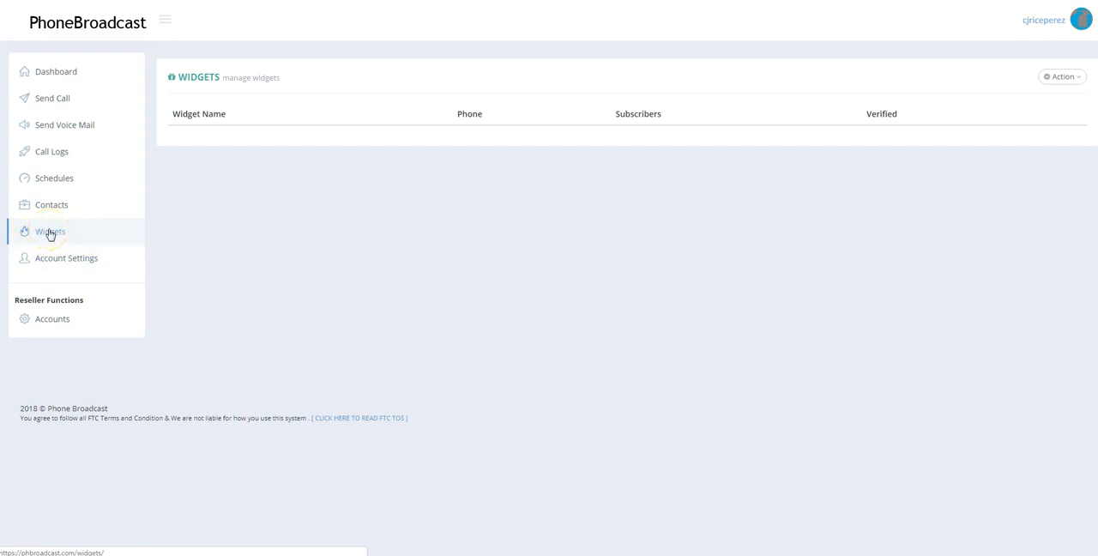
Create a widget named "Real Estate Agents" using the prefilled Twilio phone number and continue to its settings.
left_click(1077, 78)
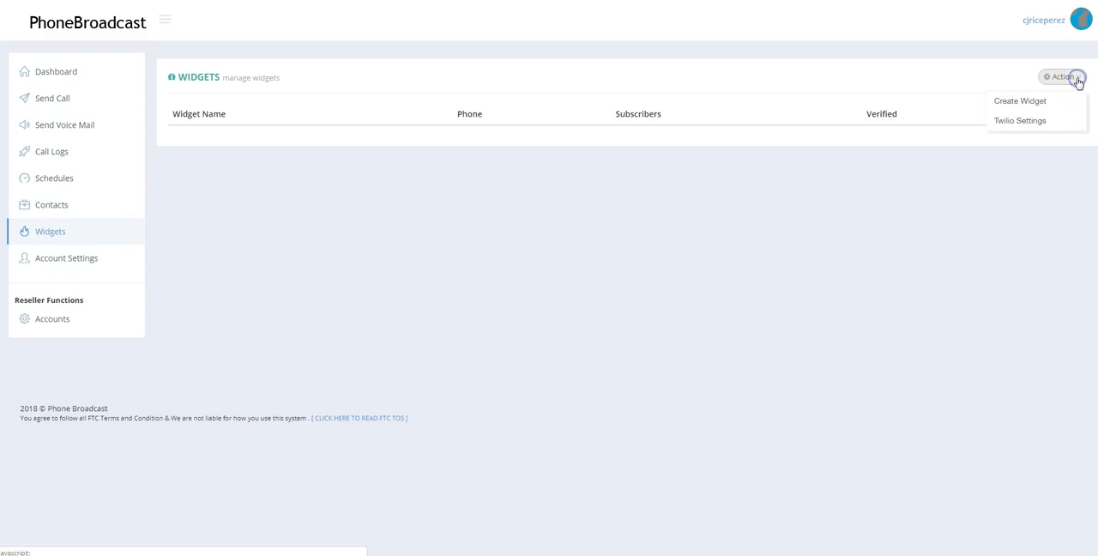
left_click(1020, 102)
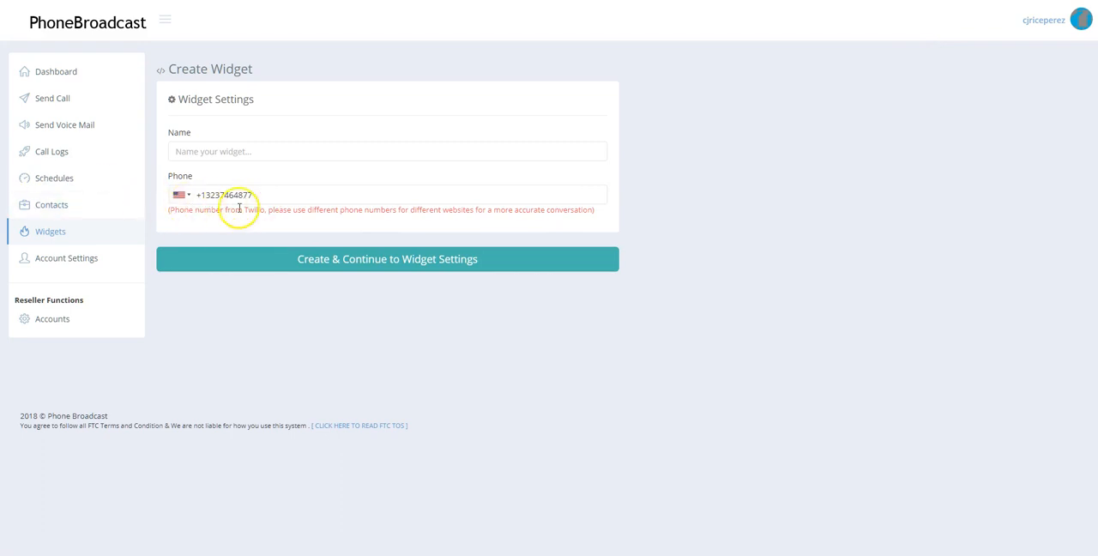
left_click(200, 151)
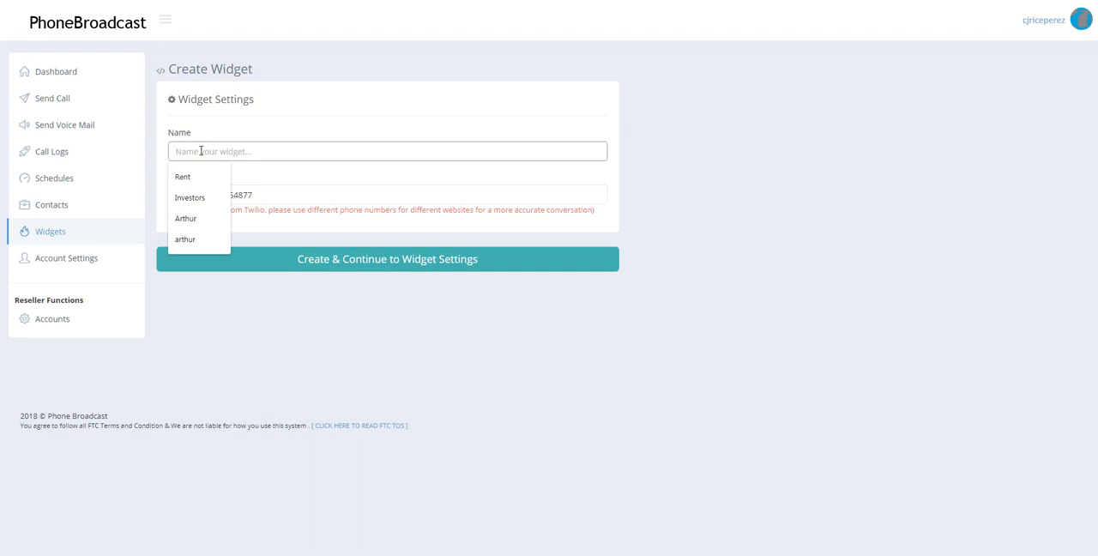
type("Rea")
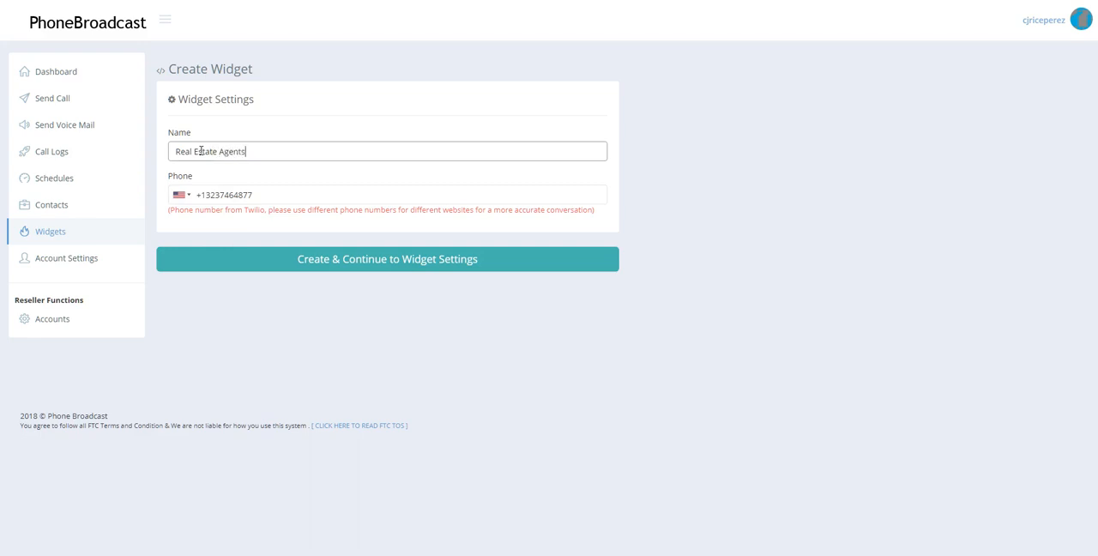
type("l Estate Agents")
left_click(250, 152)
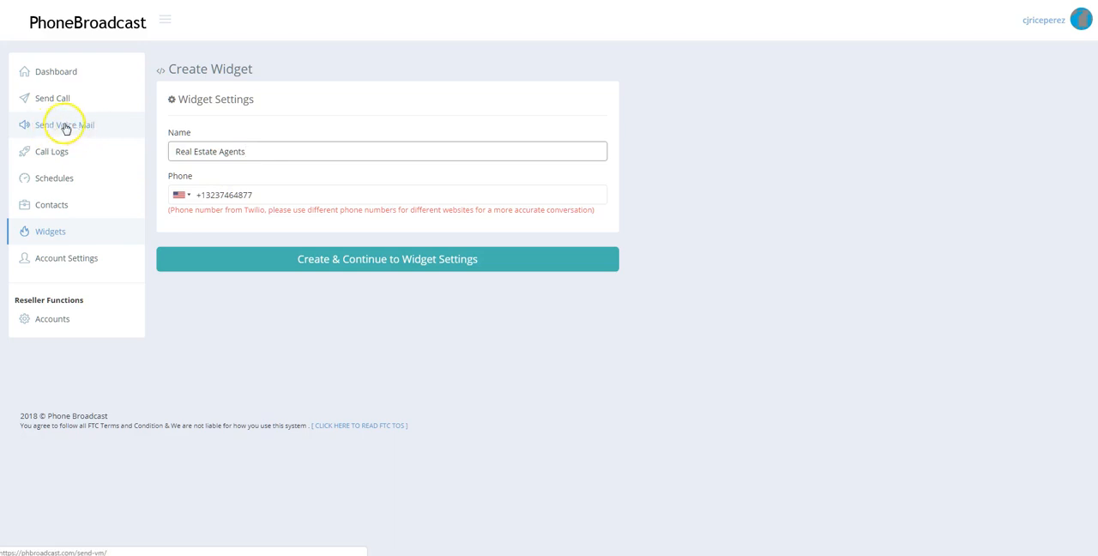
left_click(375, 259)
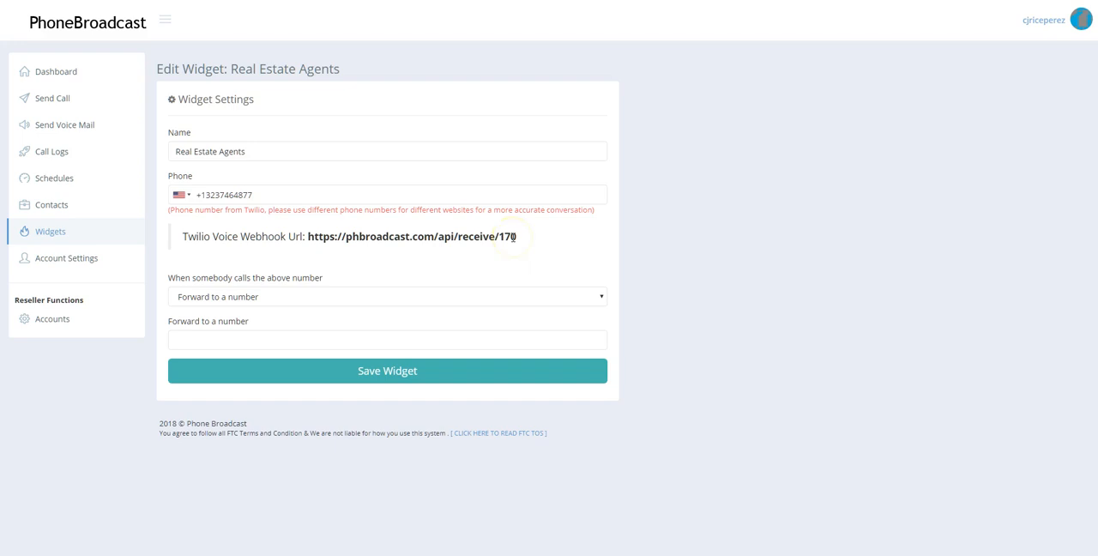
Copy the Twilio Voice Webhook URL from the Real Estate Agents widget settings.
left_click_drag(518, 237, 315, 235)
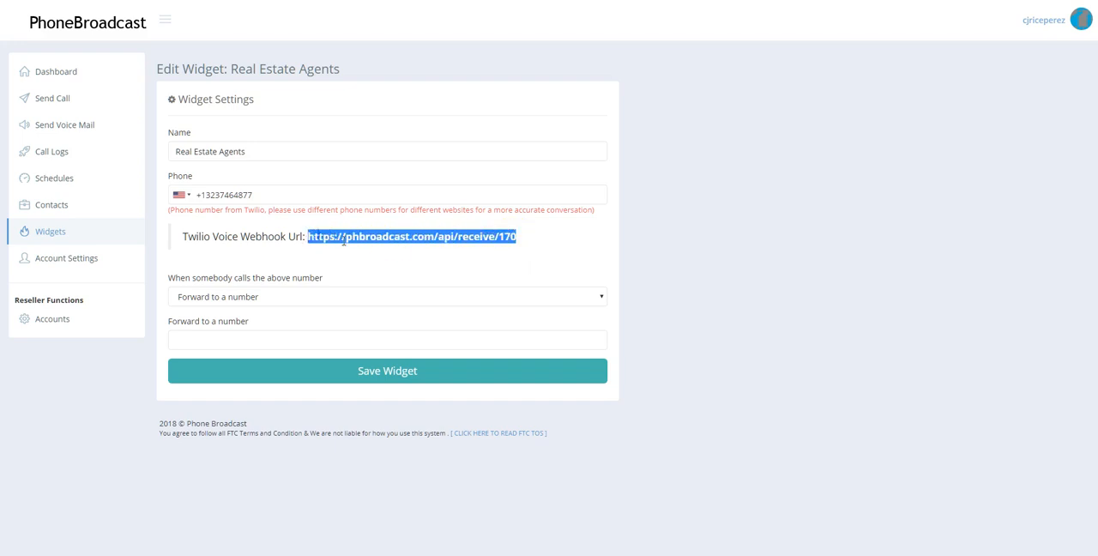
right_click(354, 238)
left_click(380, 244)
Try the Play a message option for incoming calls and look through its voice and voice language choices.
left_click(267, 296)
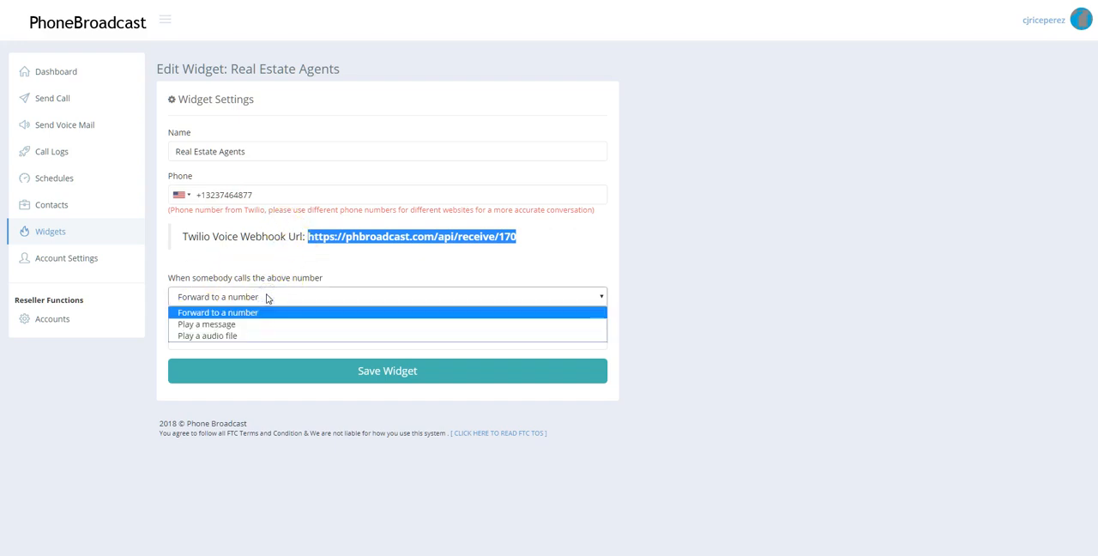
left_click(230, 324)
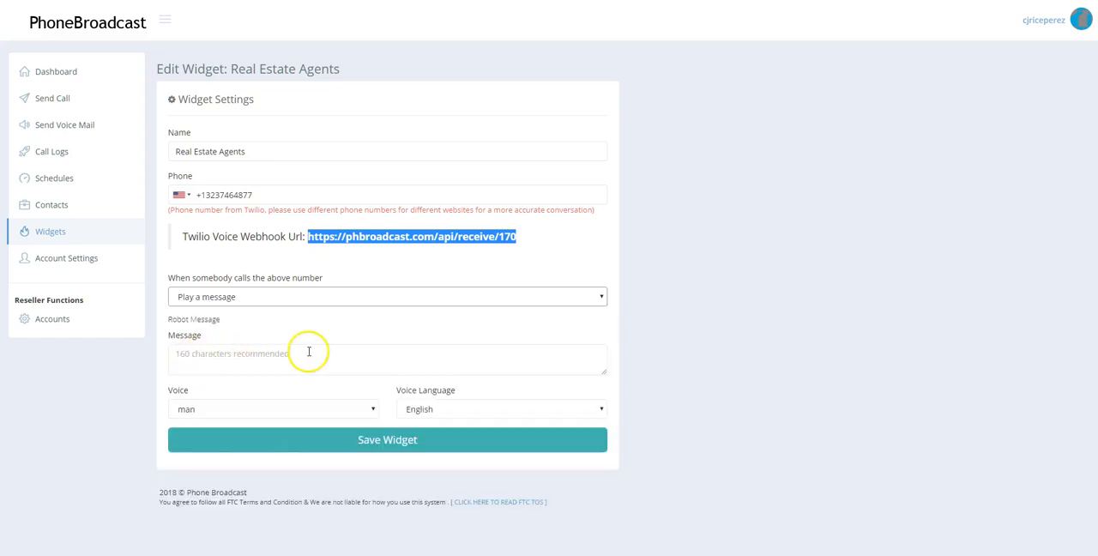
left_click(230, 409)
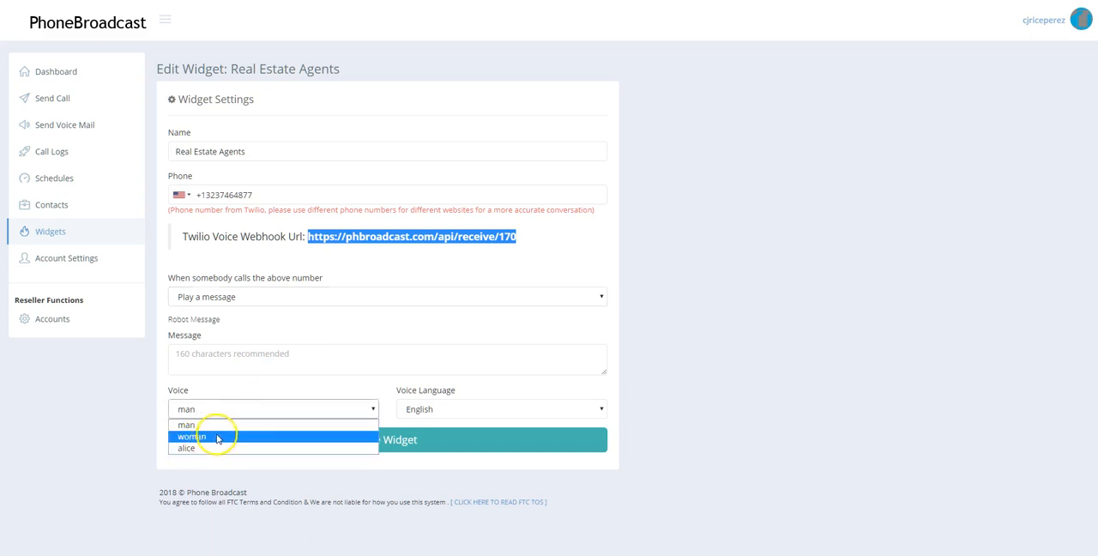
left_click(290, 396)
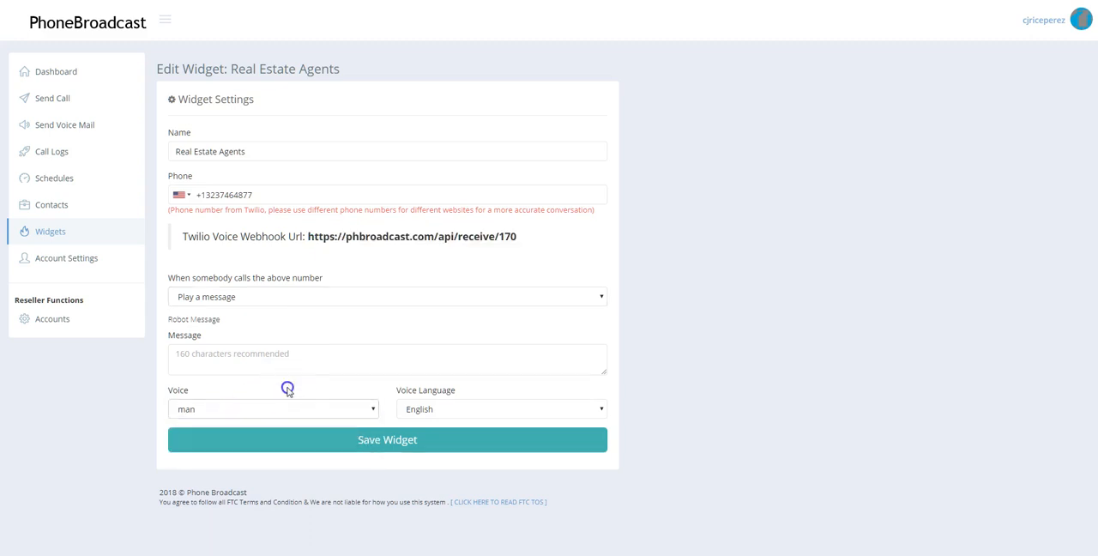
left_click(436, 409)
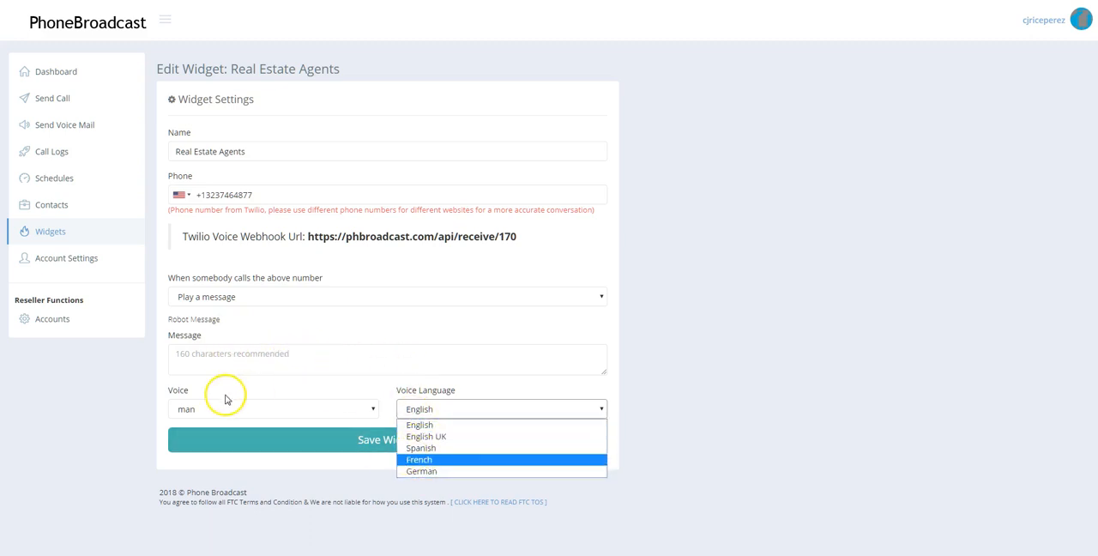
left_click(309, 384)
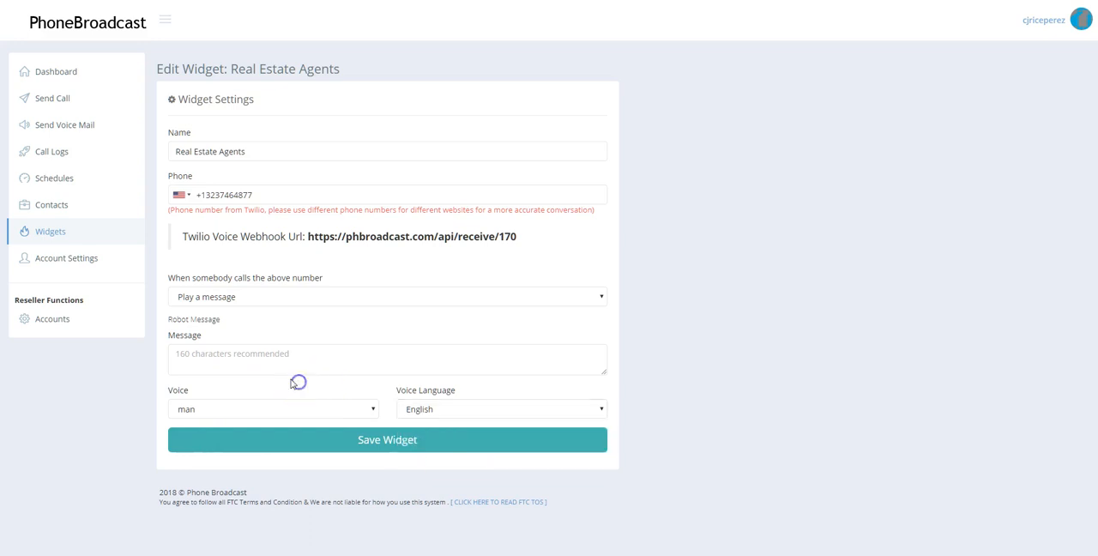
Set the widget's incoming calls to Forward to a number and enter the forwarding phone number.
left_click(230, 300)
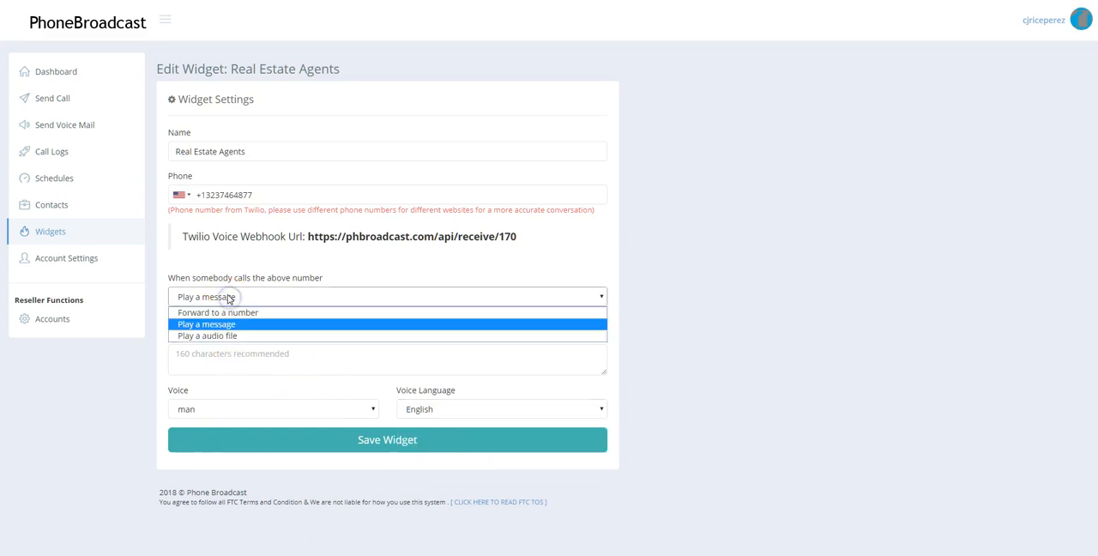
left_click(228, 313)
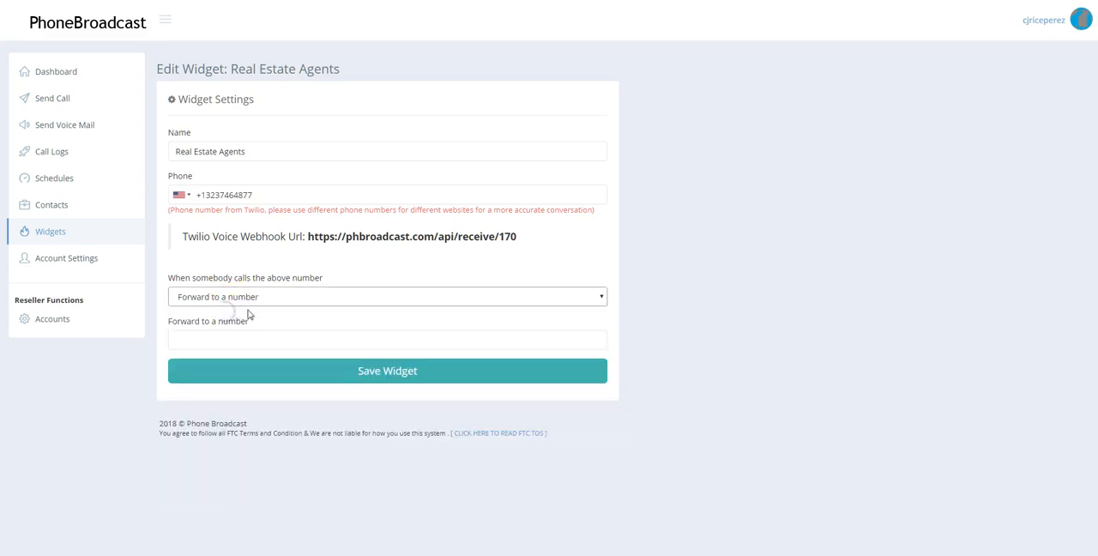
left_click(201, 337)
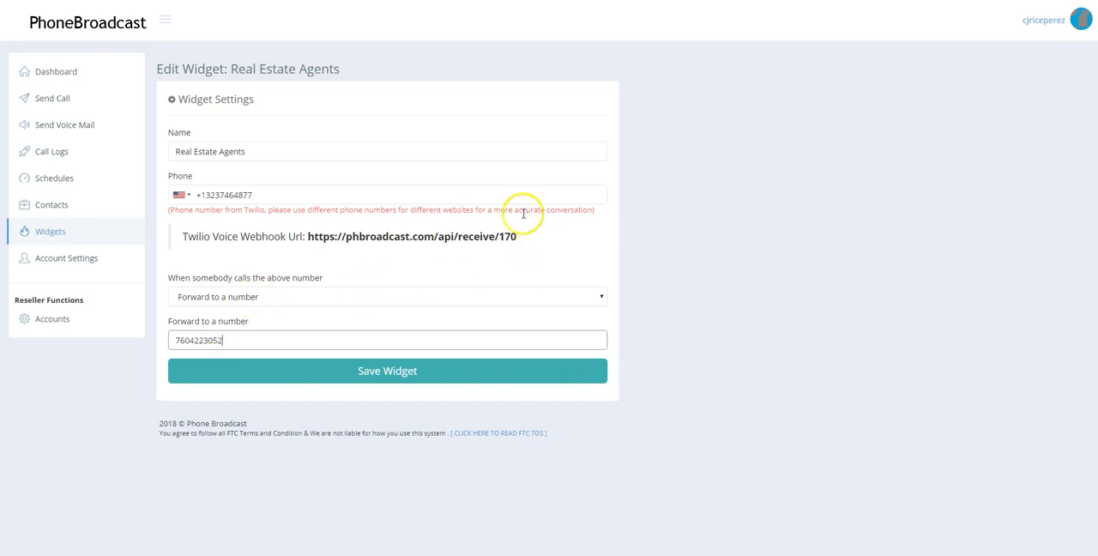
left_click(502, 237)
left_click_drag(501, 237, 315, 237)
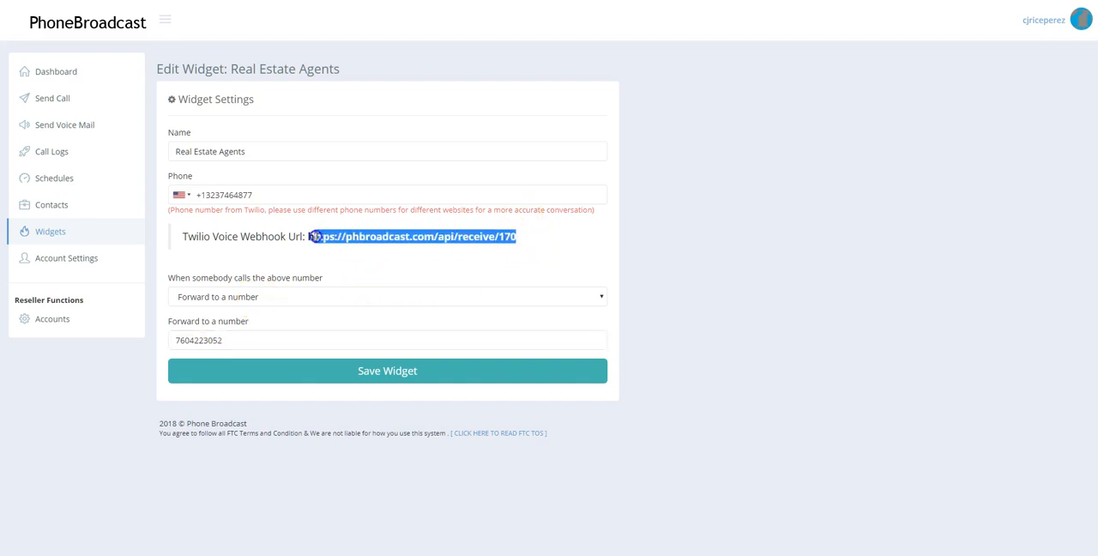
right_click(340, 237)
left_click(364, 247)
left_click(388, 370)
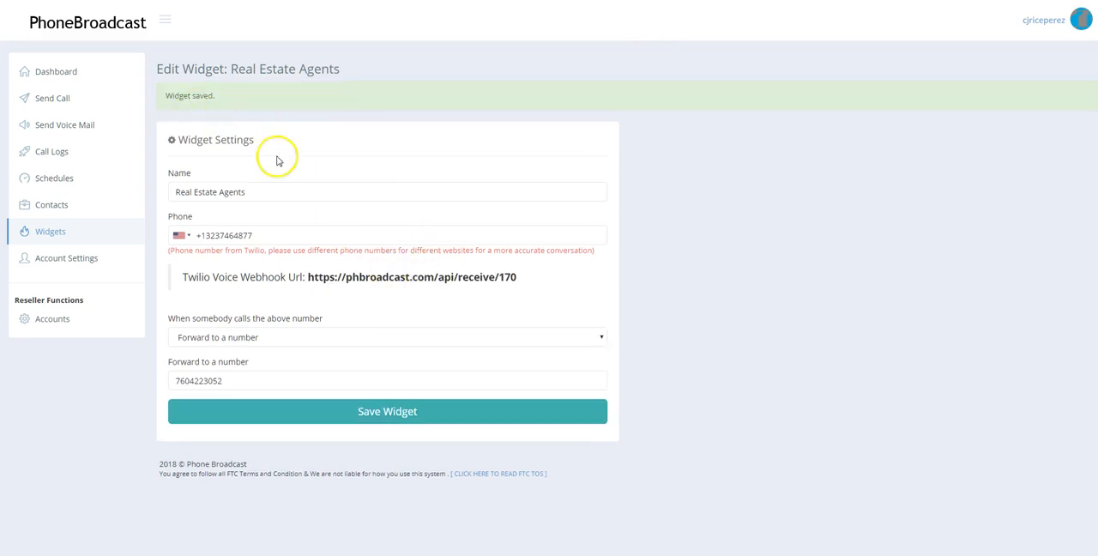
key("ctrl+Tab")
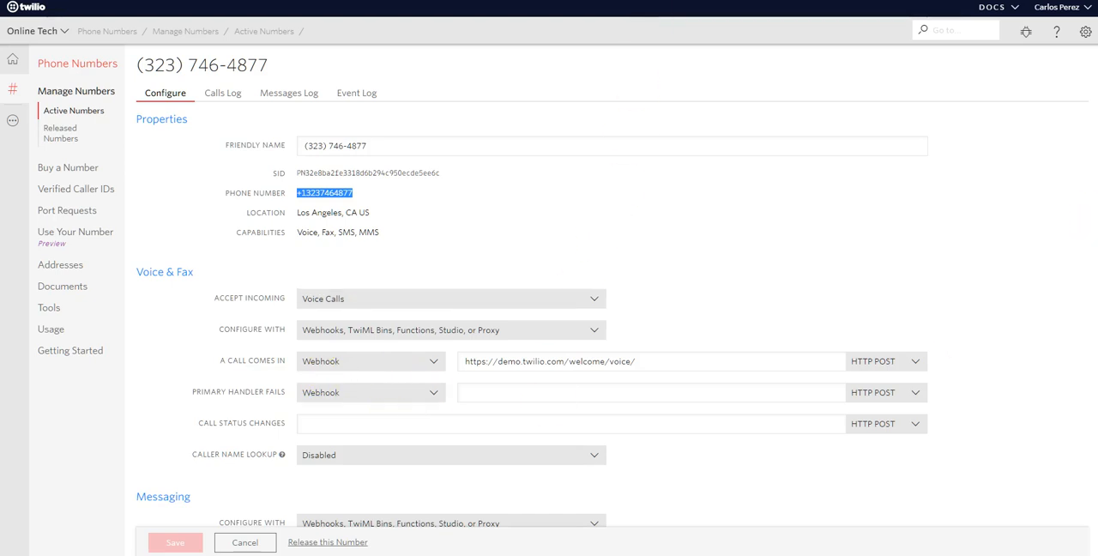
scroll(638, 269, "down", 1)
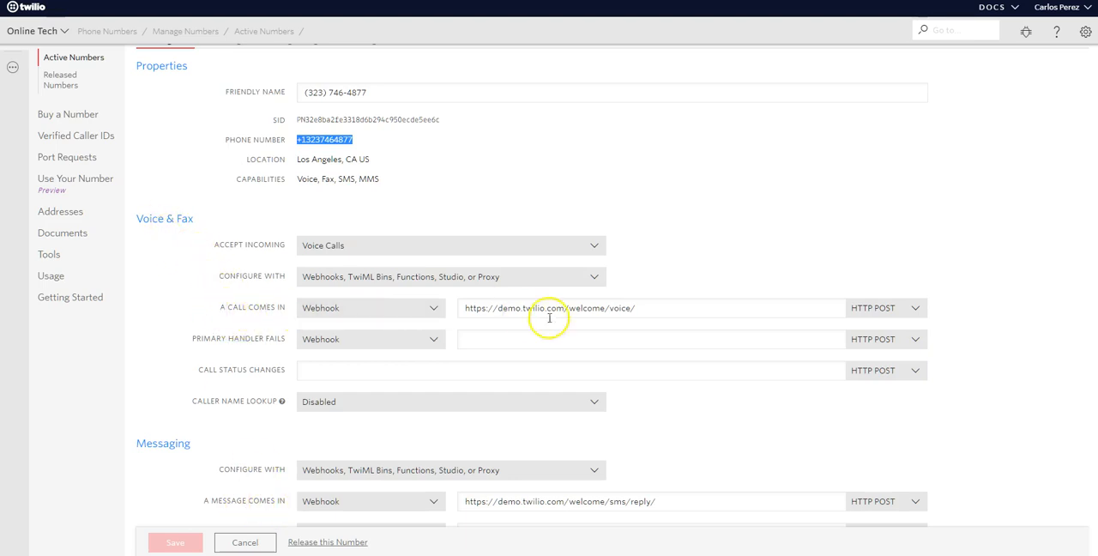
left_click_drag(651, 308, 471, 311)
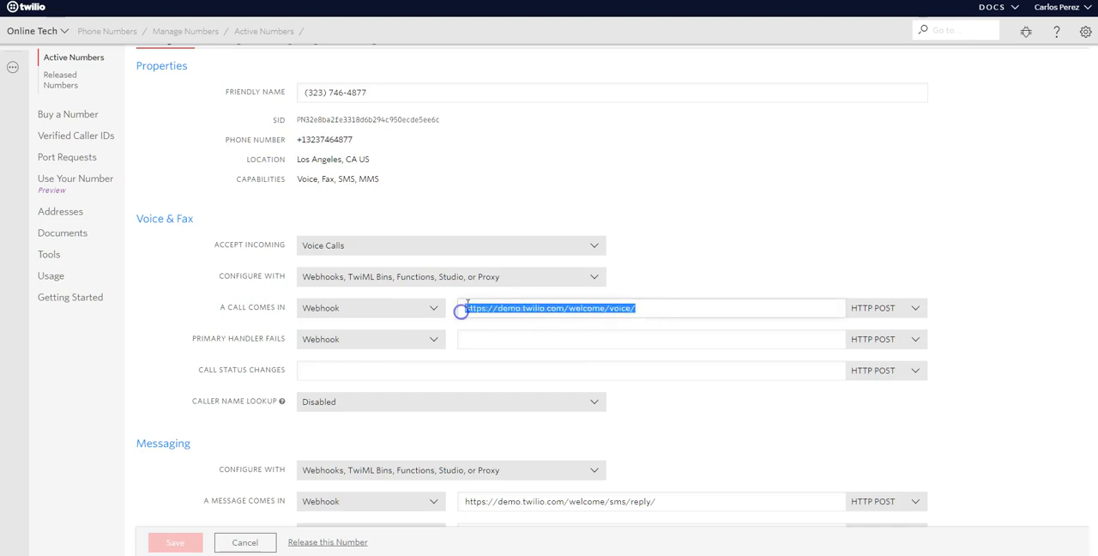
key("ctrl+v")
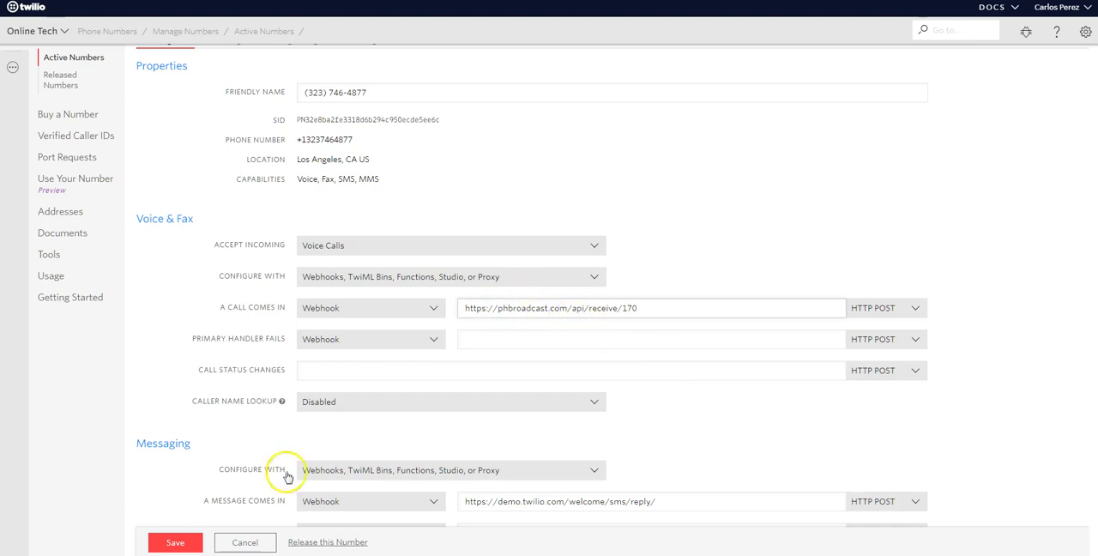
left_click(175, 543)
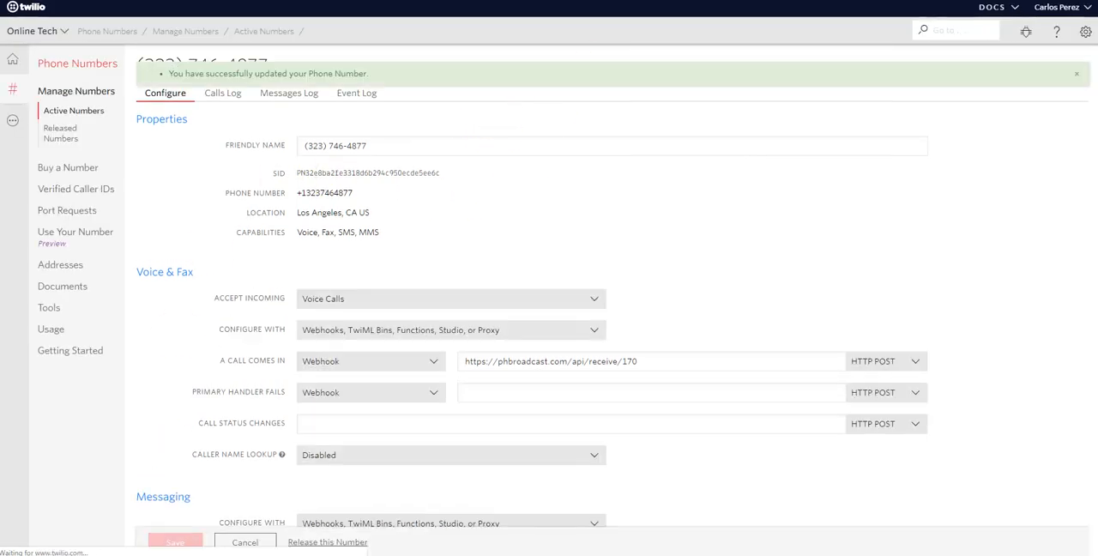
Switch back to PhoneBroadcast, open the contacts, view the available contact actions and set the widget filter to Real Estate Agents.
key("ctrl+Tab")
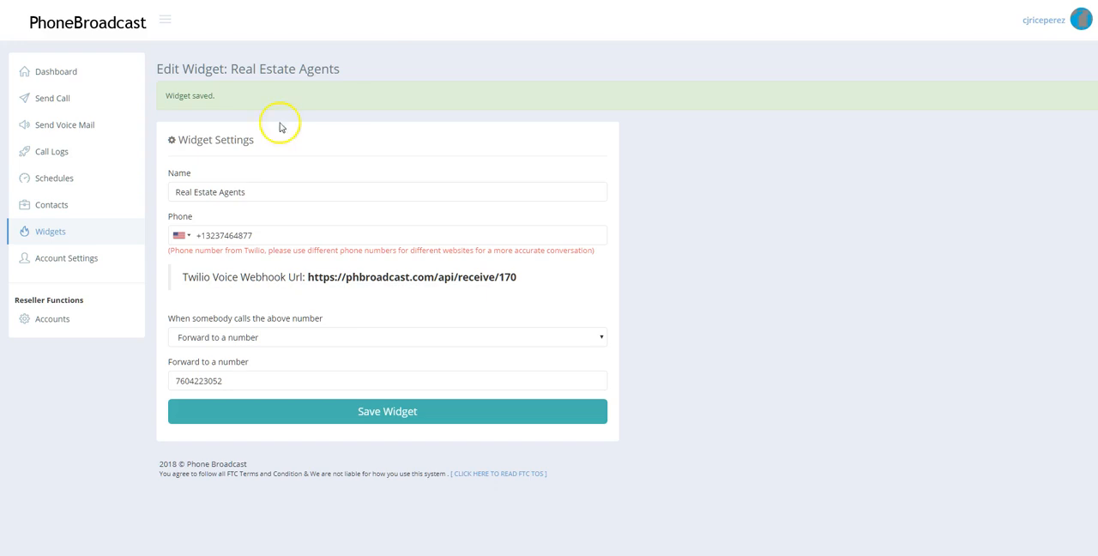
left_click(54, 206)
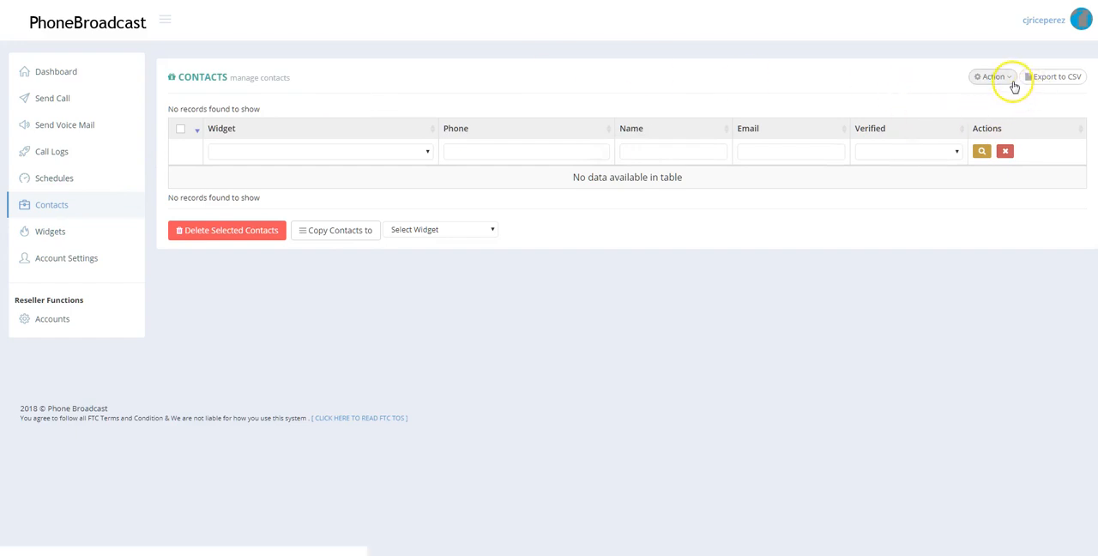
left_click(1009, 78)
left_click(950, 102)
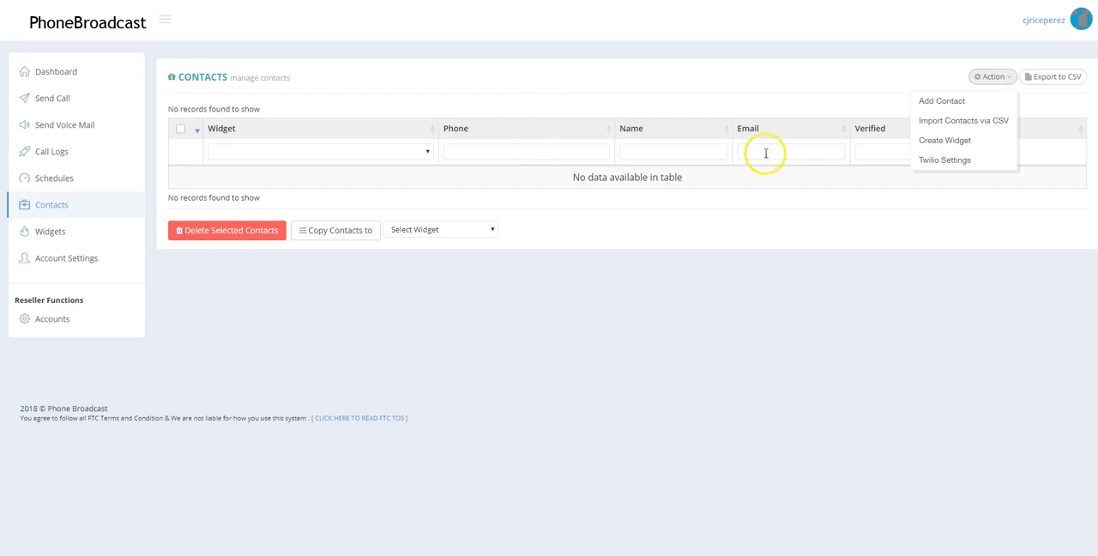
left_click(427, 152)
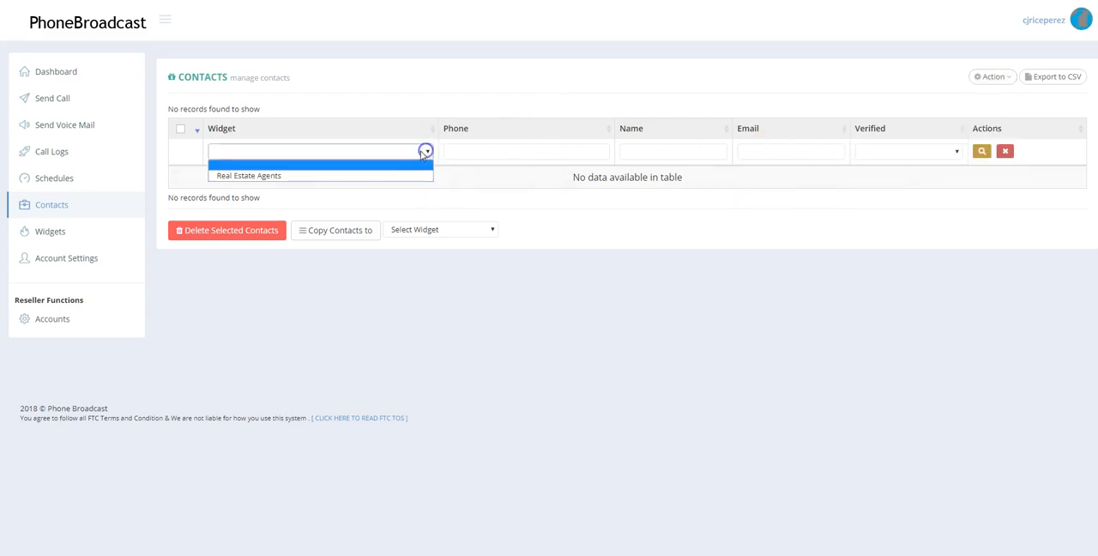
left_click(332, 175)
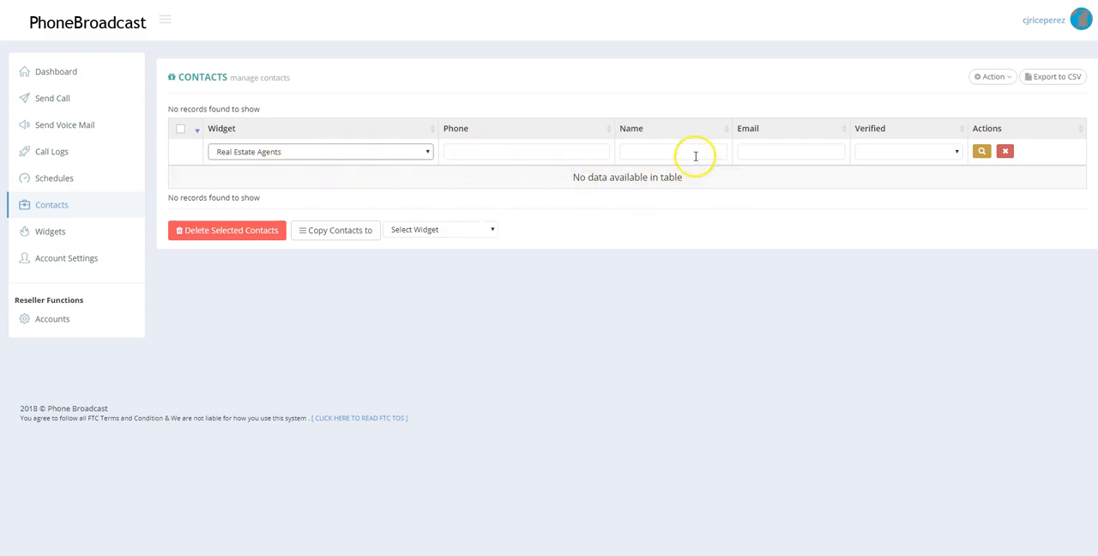
Check the options of the contacts' Verified filter and open the form for adding a contact.
left_click(954, 151)
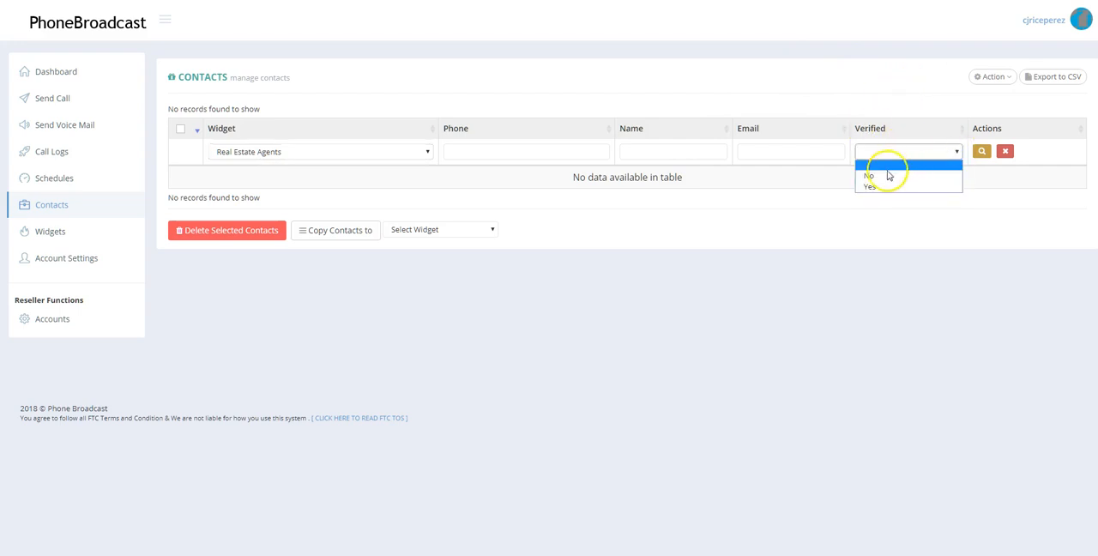
left_click(923, 107)
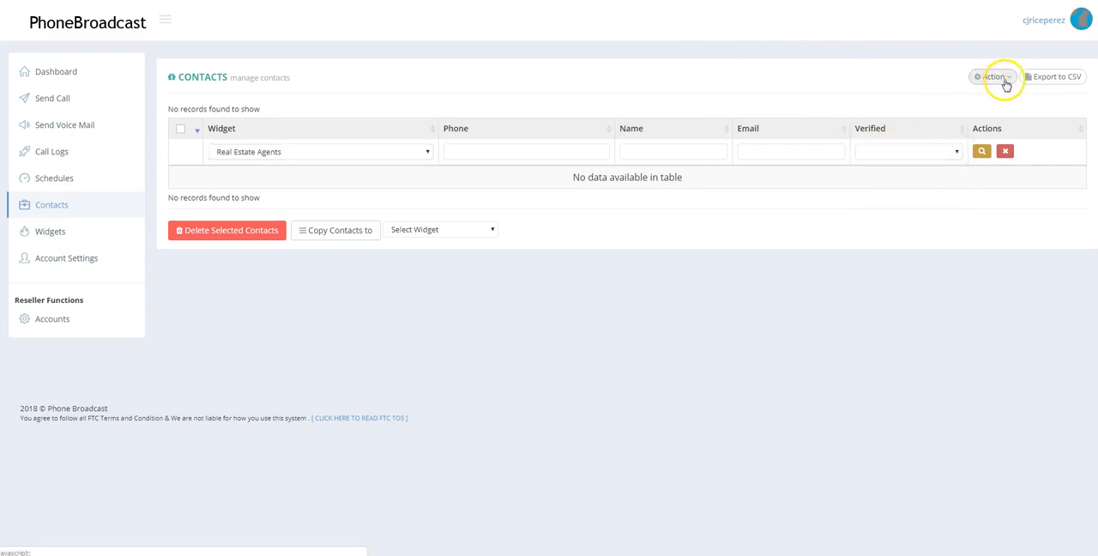
left_click(1002, 80)
left_click(941, 102)
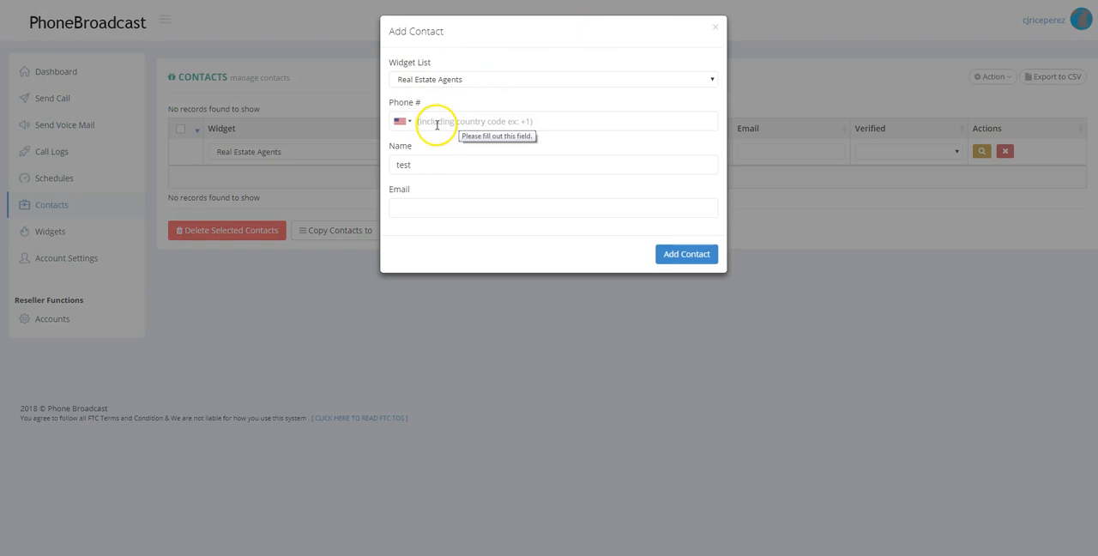
Copy the purchased phone number from the Twilio console and paste it as the new contact's phone number in PhoneBroadcast.
left_click(436, 122)
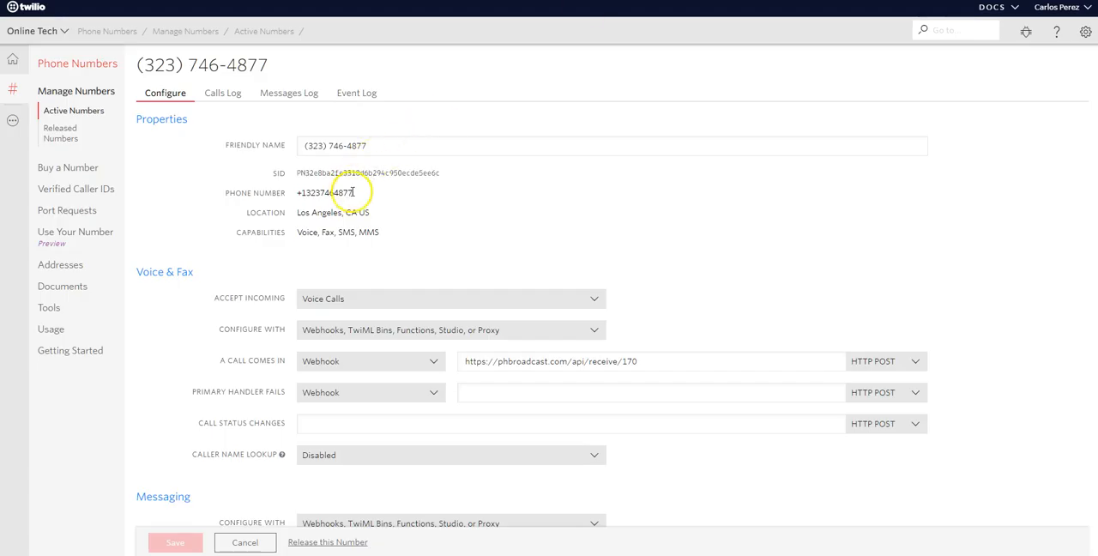
right_click(310, 189)
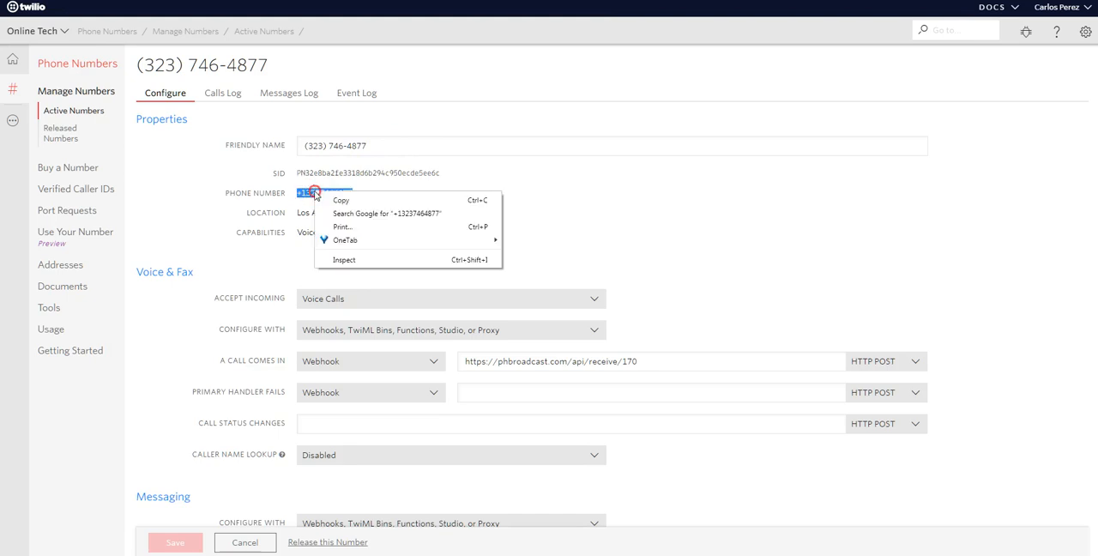
left_click(319, 195)
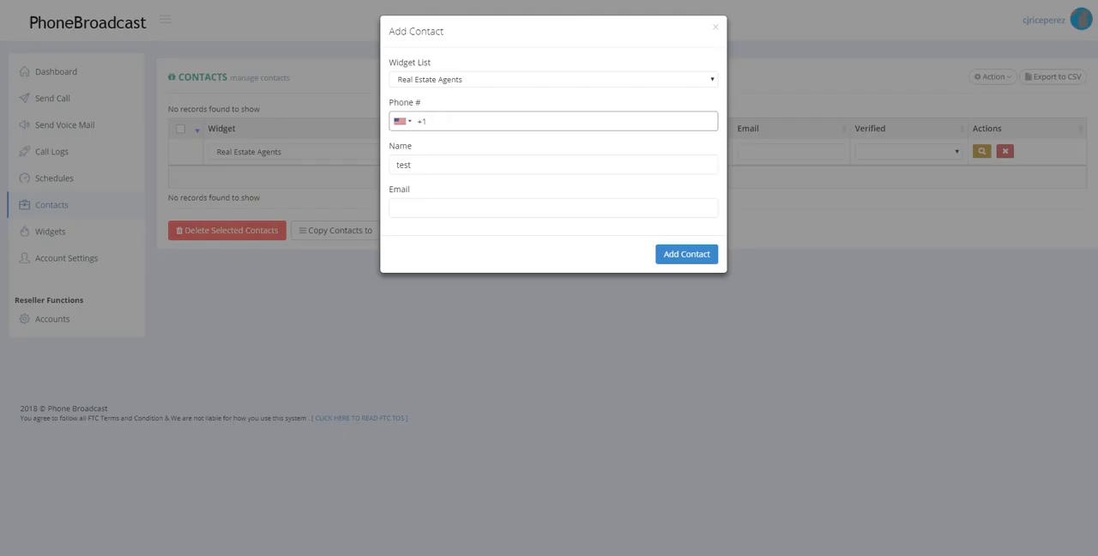
left_click(426, 123)
Fill in the contact's name and e-mail, add the contact to the Real Estate Agents widget and close the form.
left_click(427, 162)
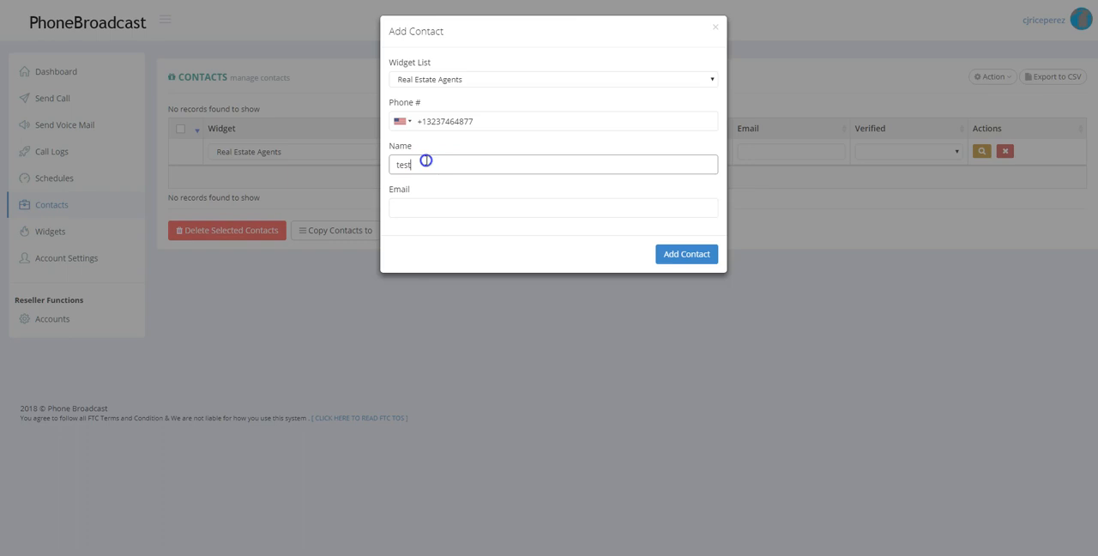
type("Carlos")
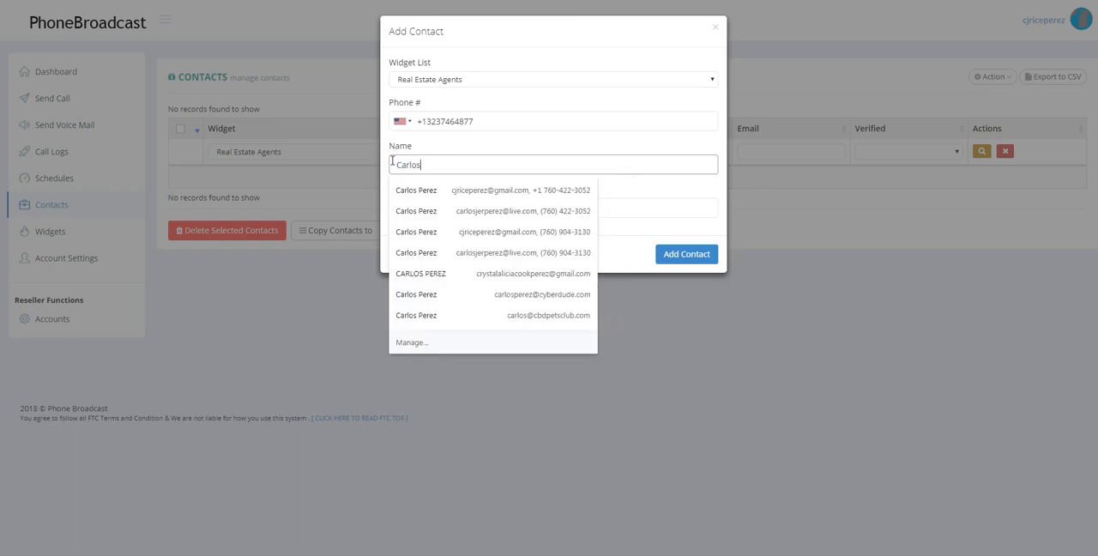
left_click(512, 140)
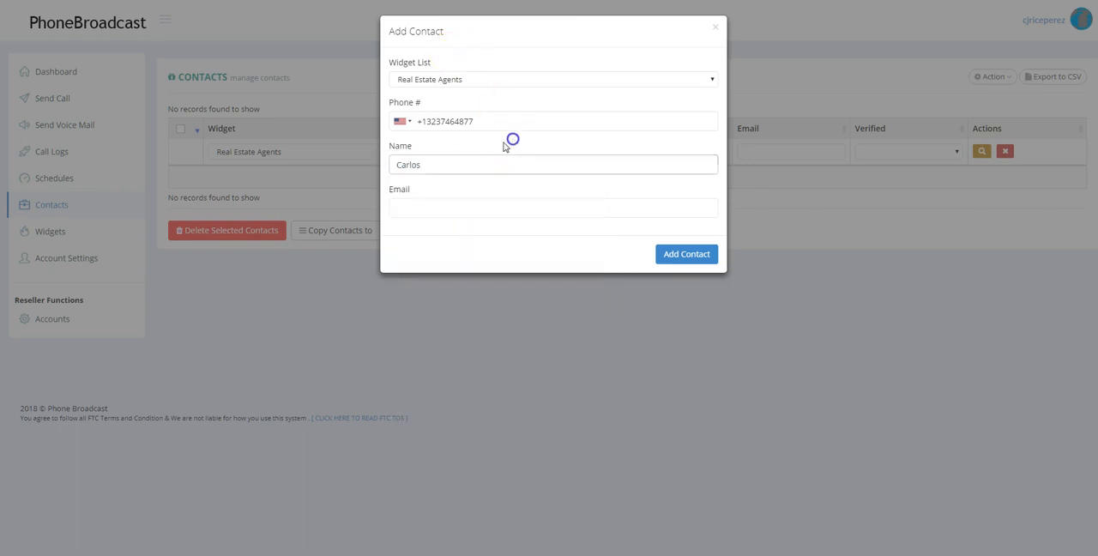
left_click(429, 206)
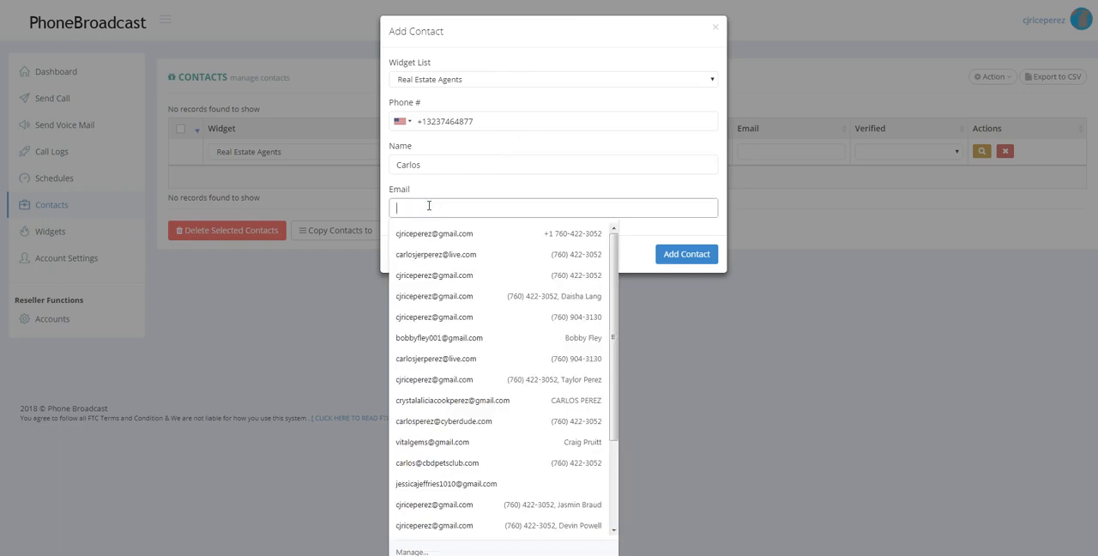
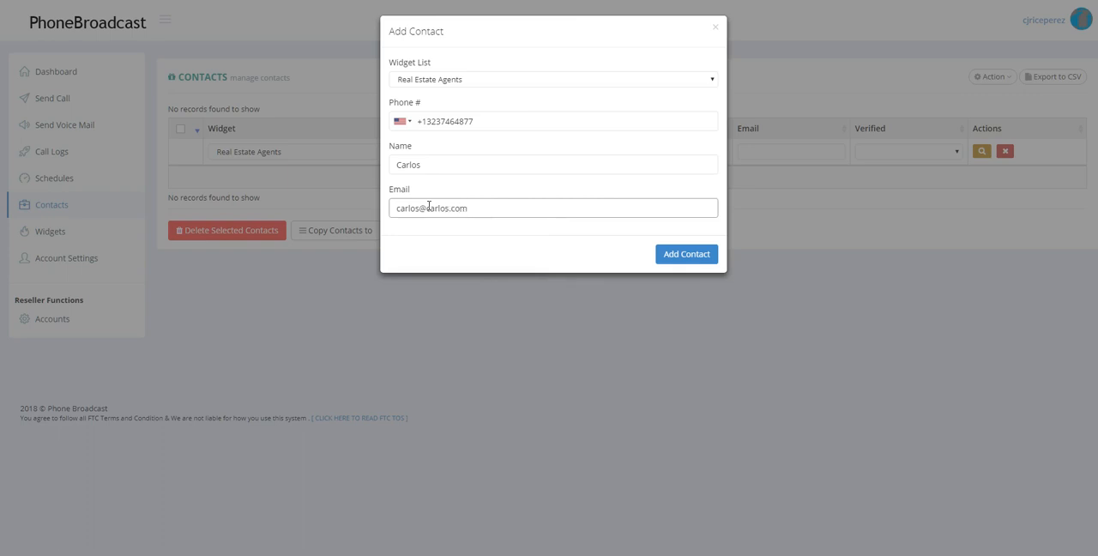
left_click(697, 254)
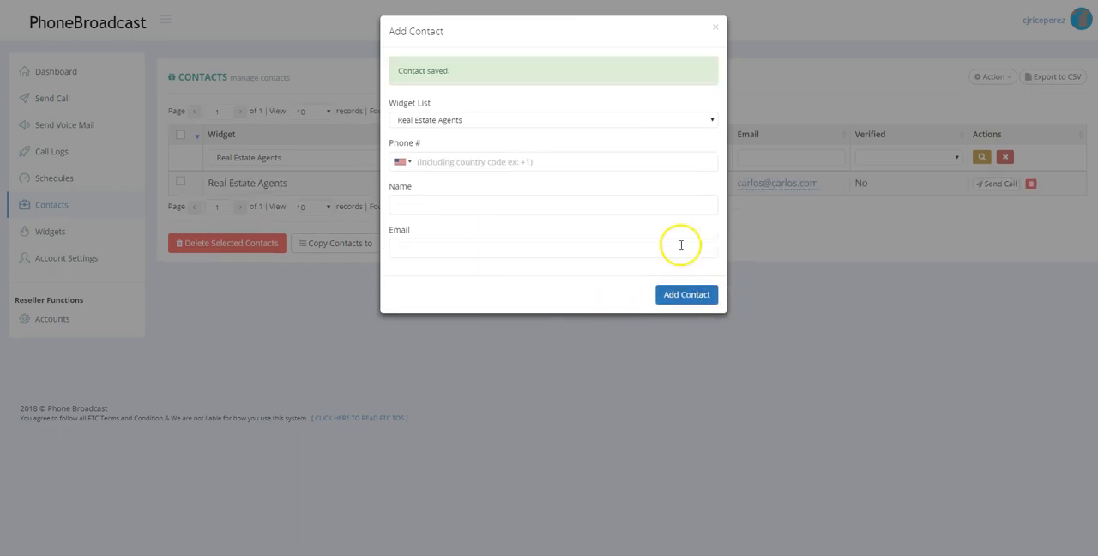
left_click(716, 27)
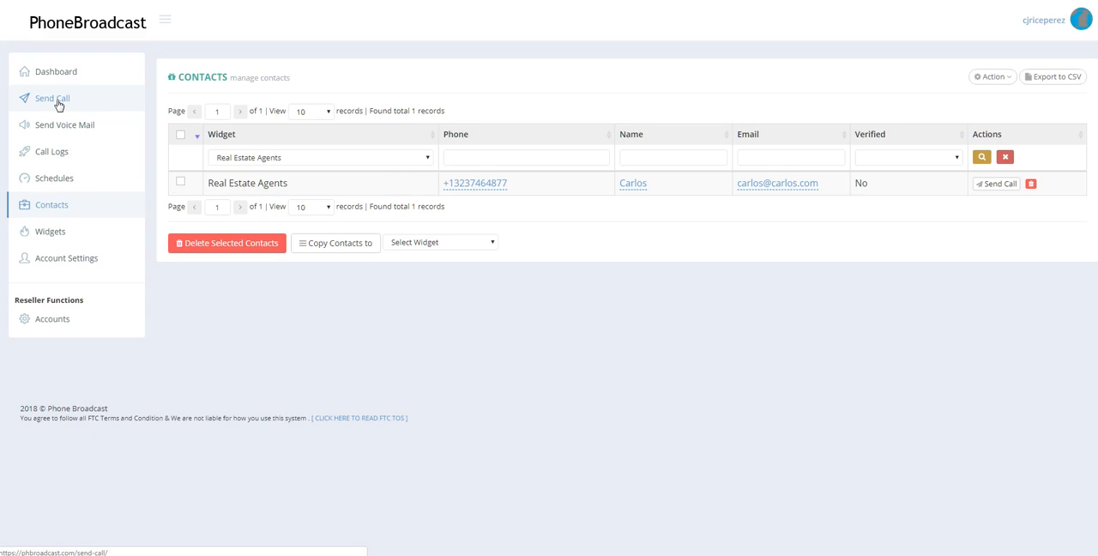
Open the Send Voice Mail form and look at the choices for the type of contacts.
left_click(76, 125)
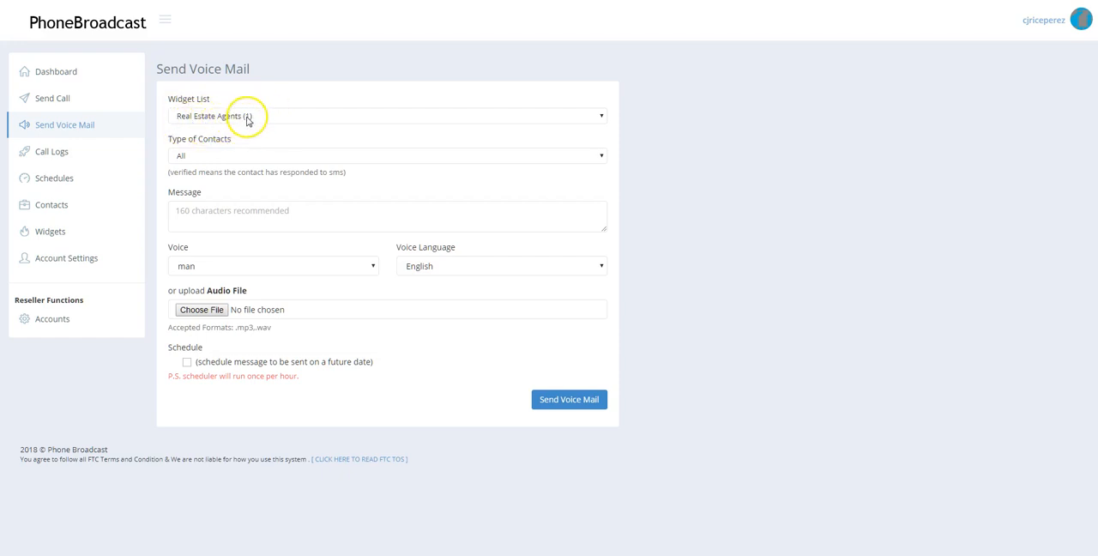
left_click(206, 156)
left_click(206, 155)
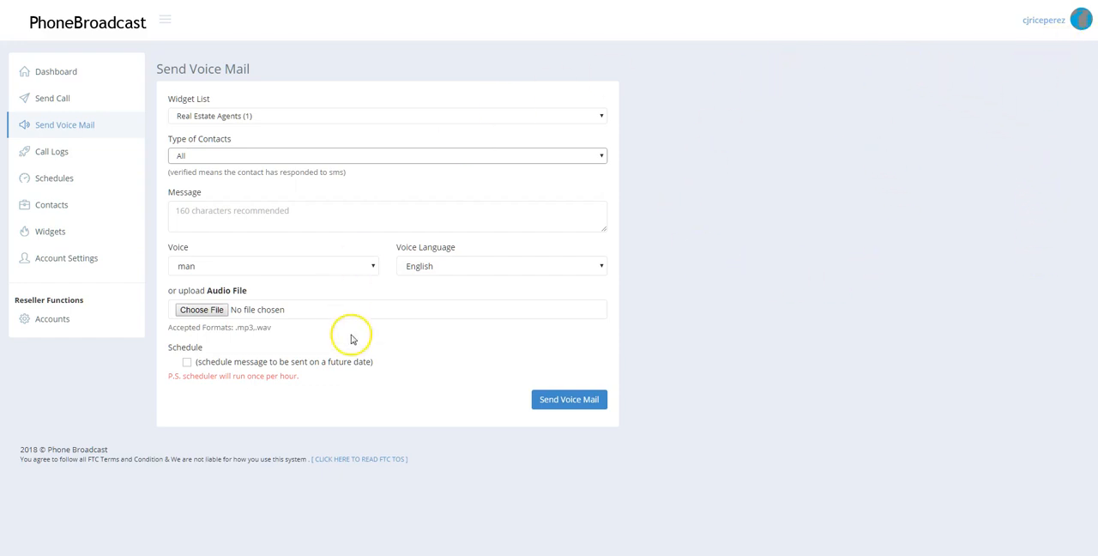
Open the scheduled messages page and view the actions available there.
left_click(50, 181)
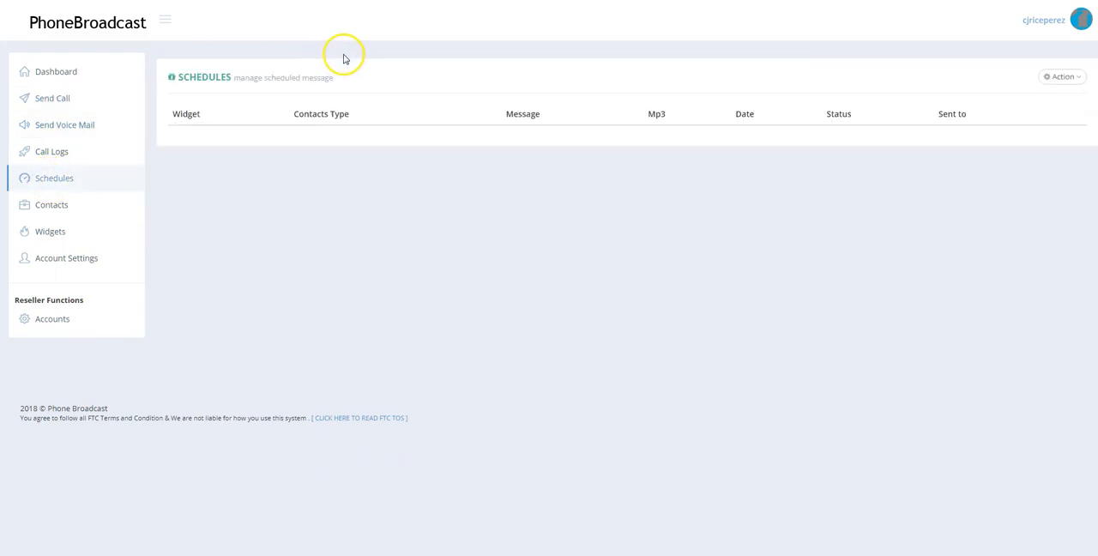
left_click(1081, 24)
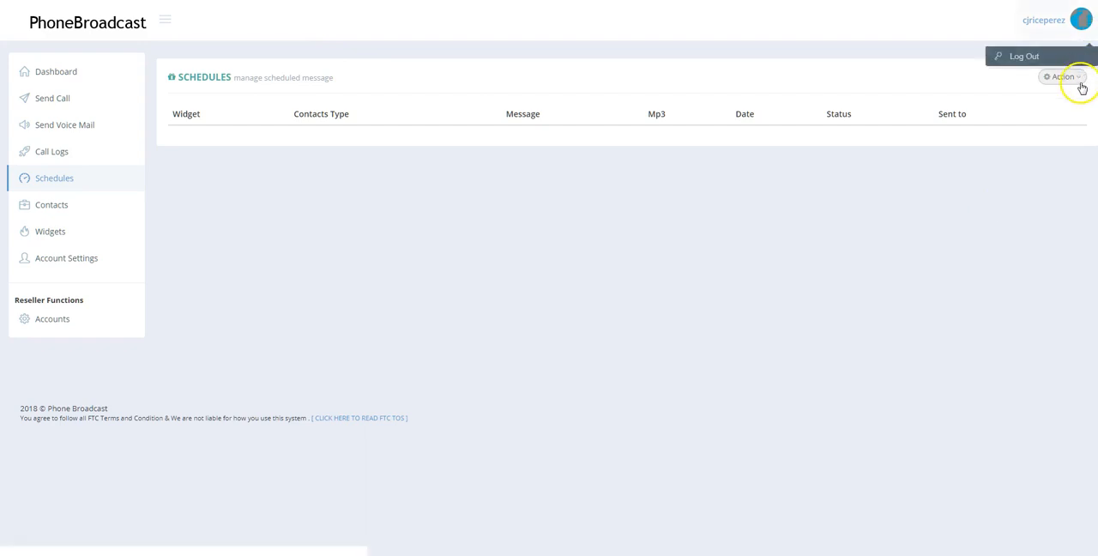
left_click(1077, 79)
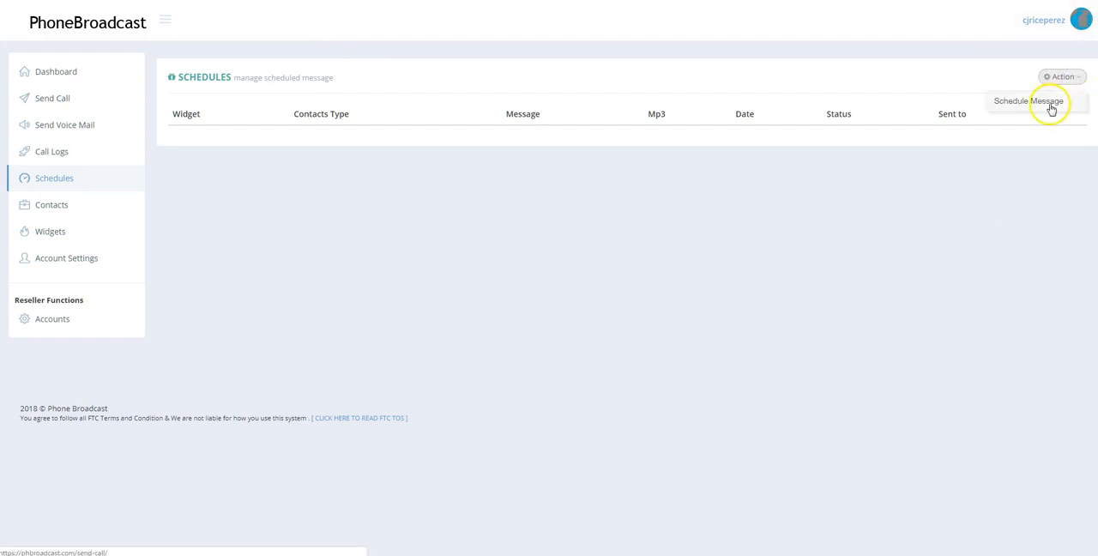
left_click(1052, 107)
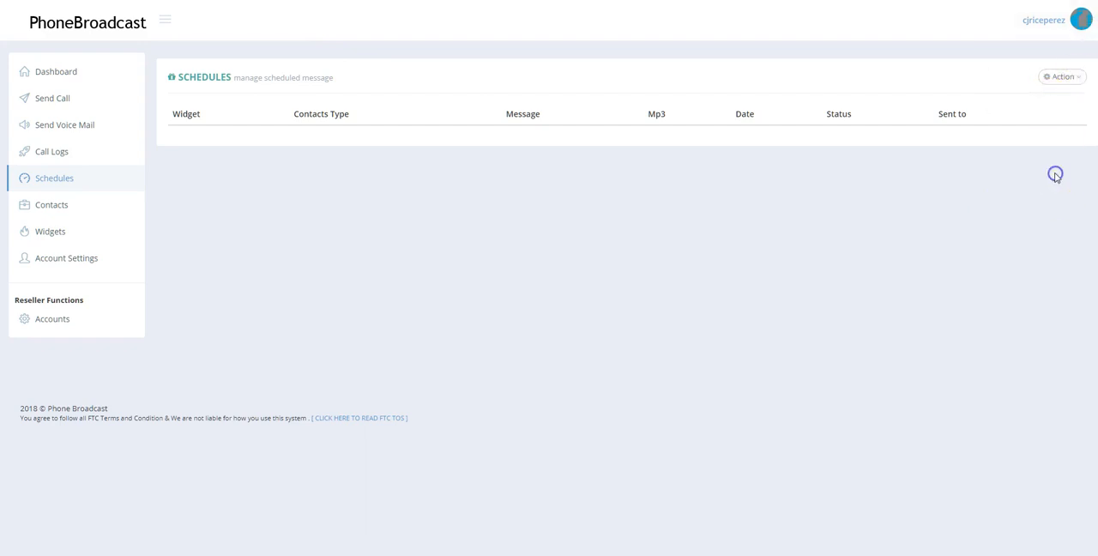